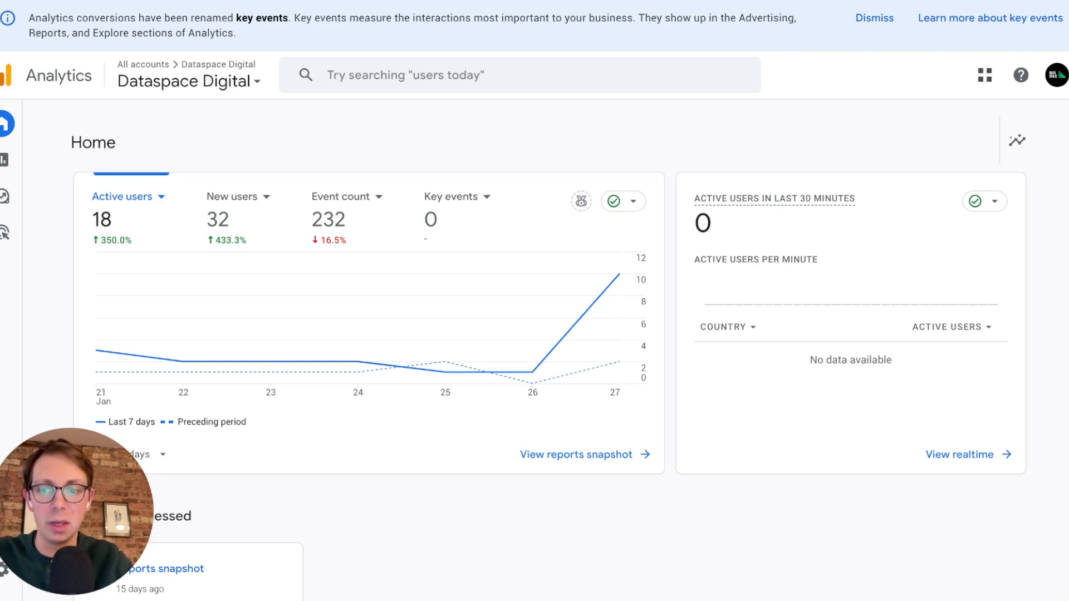
Open the Admin settings and start creating a new Analytics account.
left_click_drag(50, 552, 80, 380)
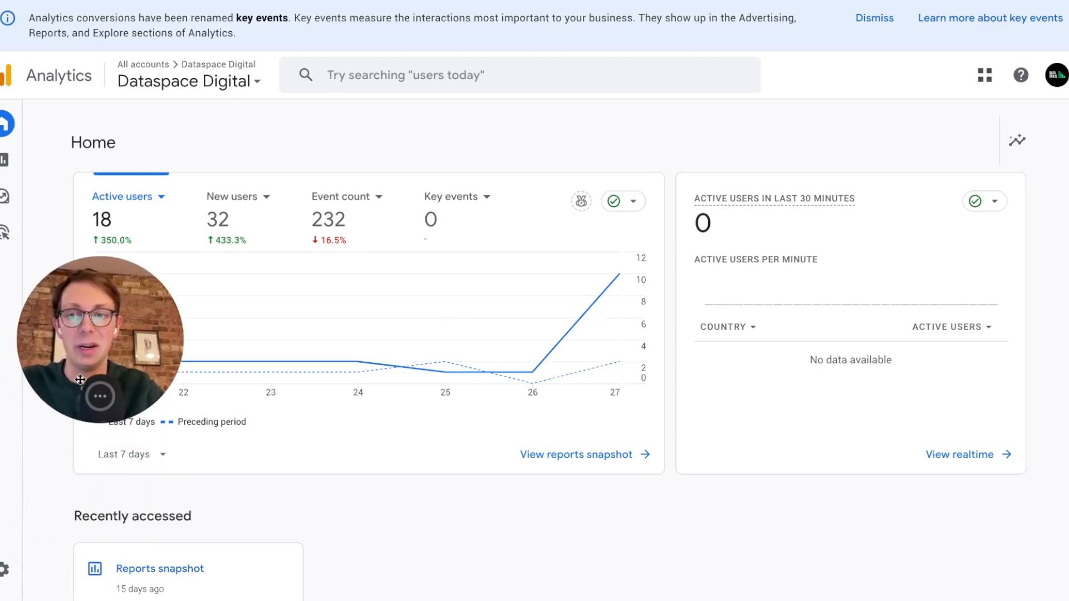
mouse_move(24, 571)
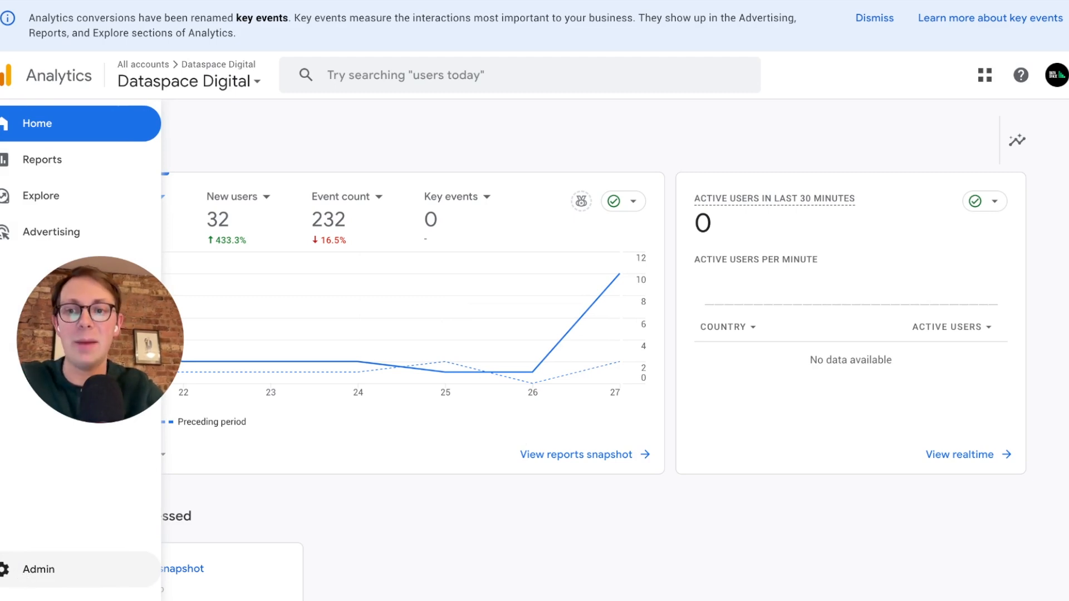
left_click(34, 570)
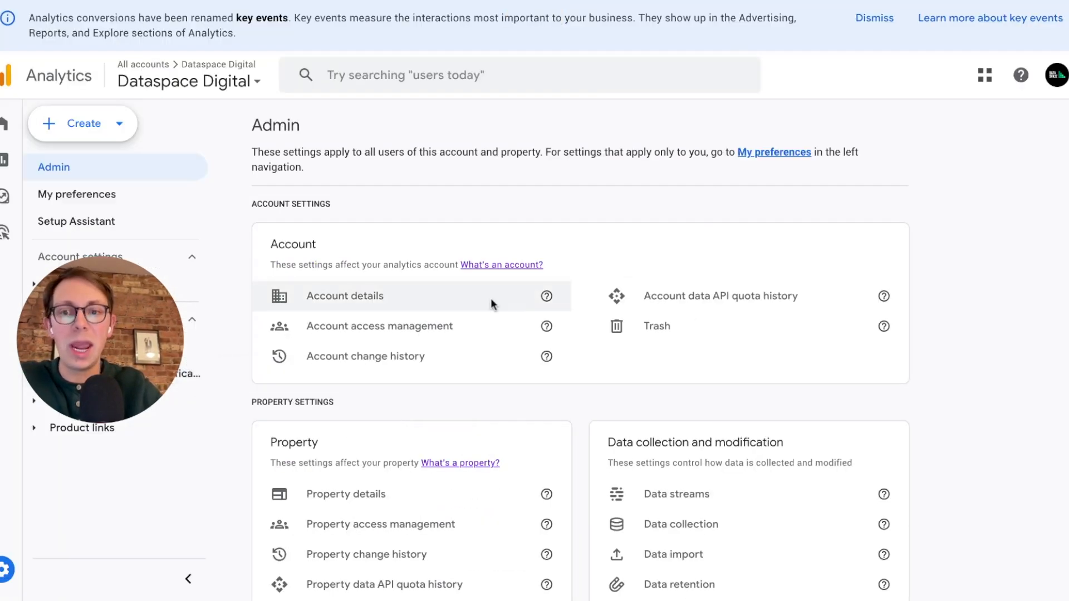
left_click(94, 123)
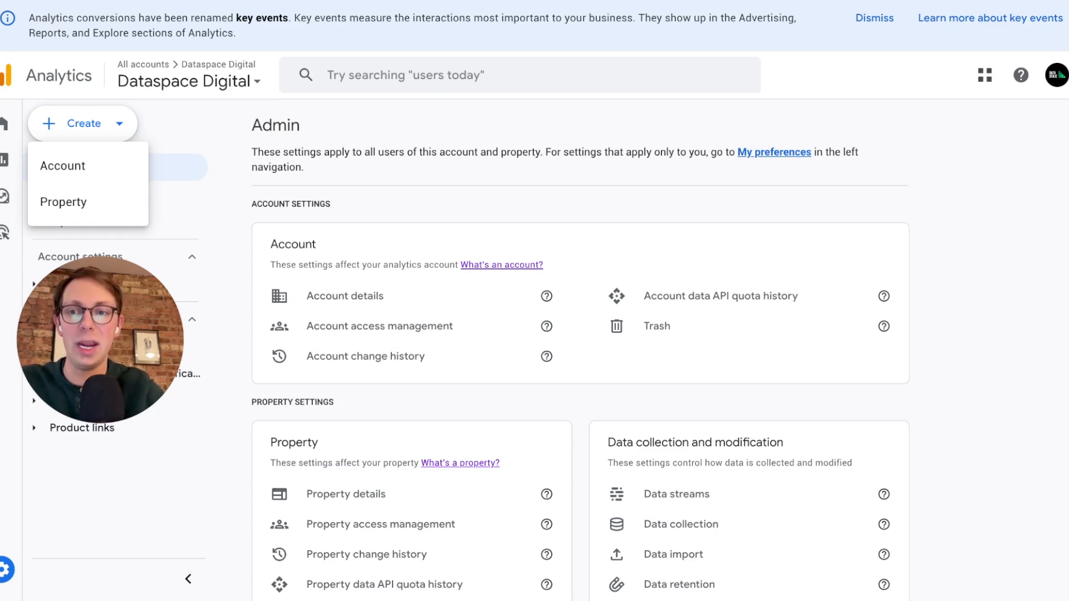
left_click(84, 163)
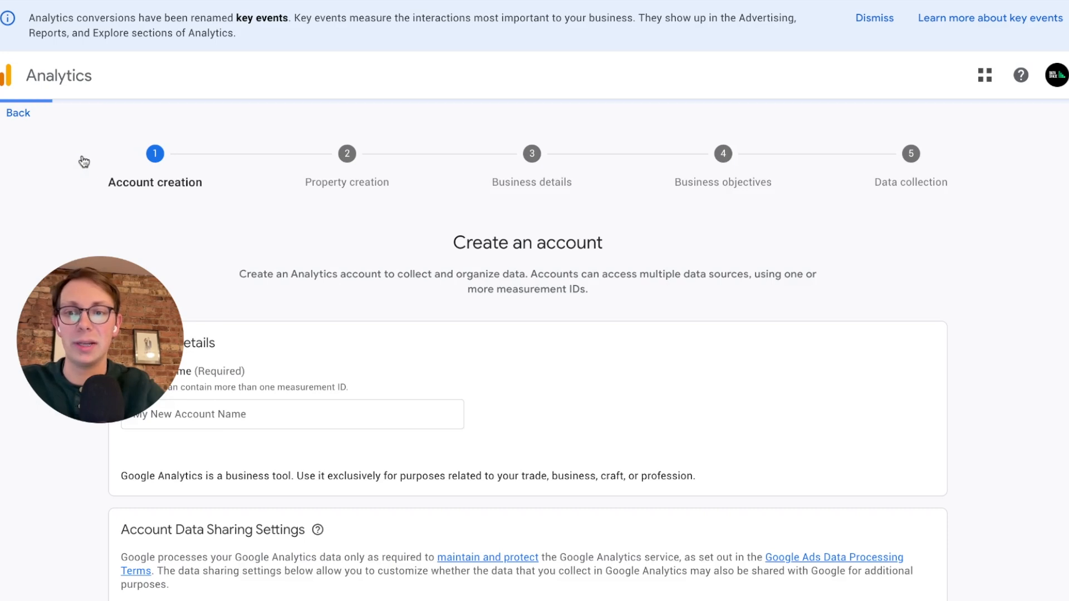
Name the new account "Widget Factory" and continue to property creation with the default data sharing settings.
left_click(229, 411)
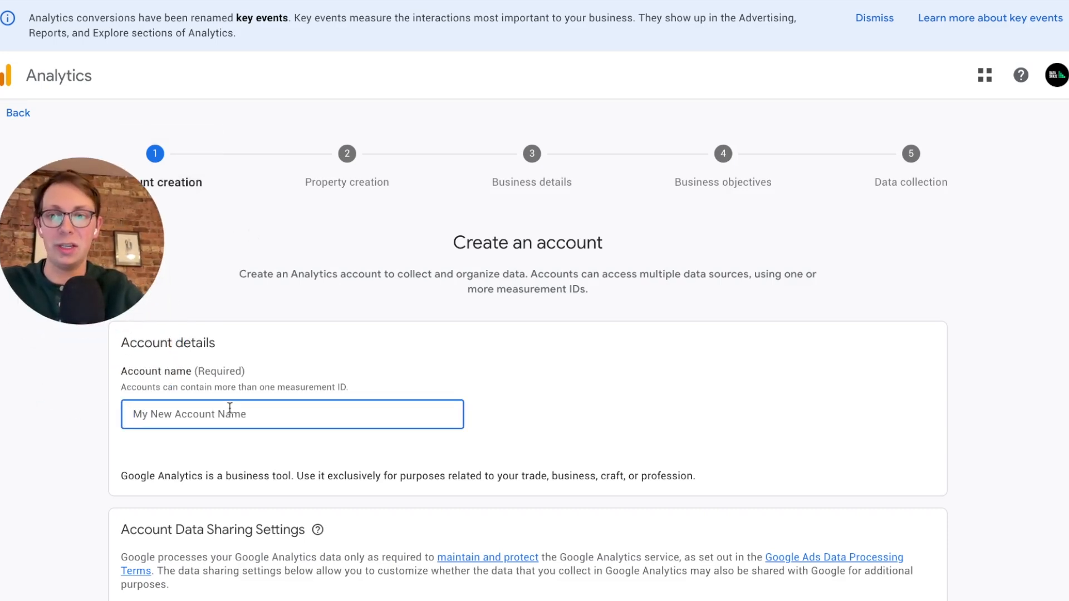
type("Wi")
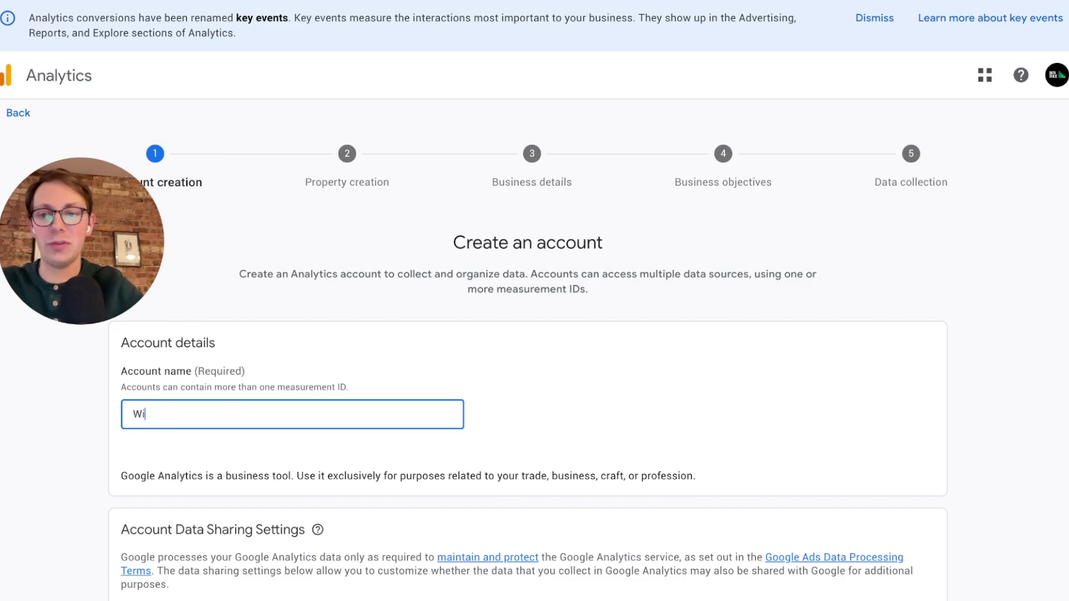
type("dget Factory")
scroll(450, 296, "down", 3)
scroll(450, 295, "down", 1)
scroll(450, 295, "down", 2)
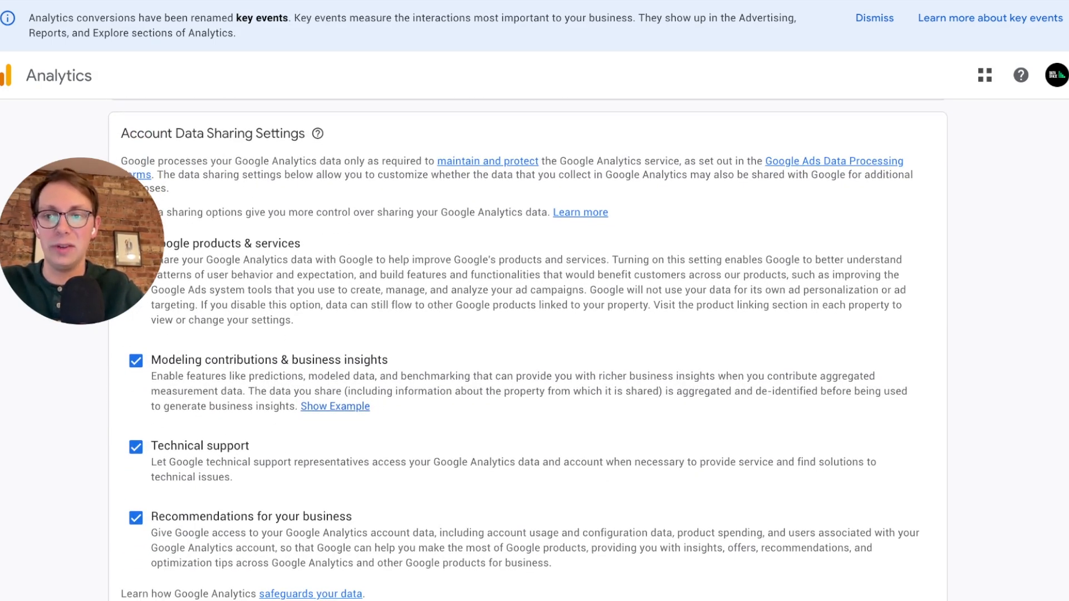
scroll(528, 350, "down", 1)
scroll(528, 349, "down", 1)
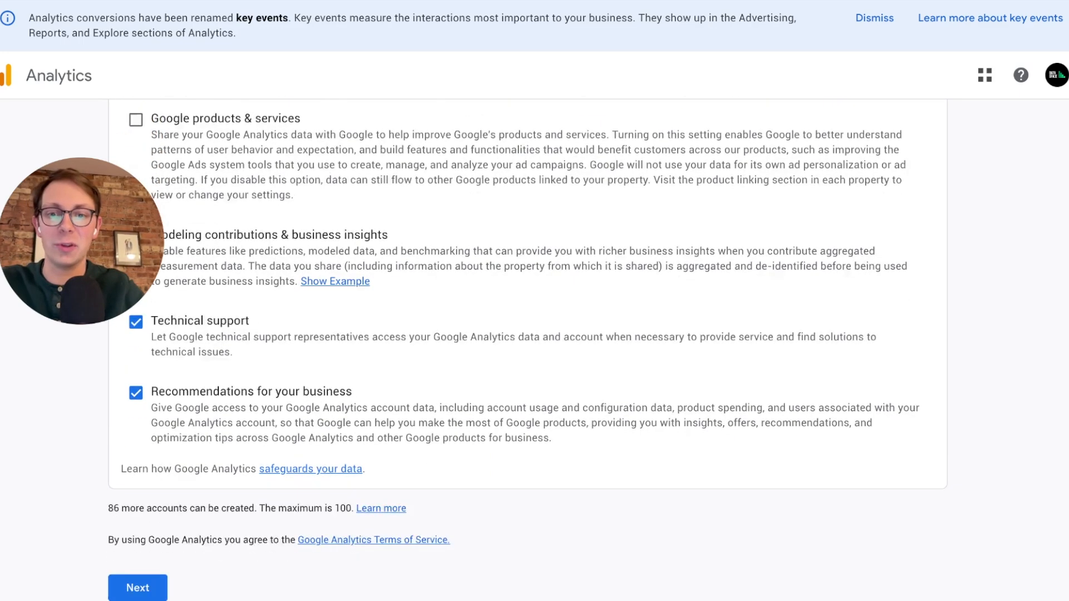
scroll(304, 335, "down", 1)
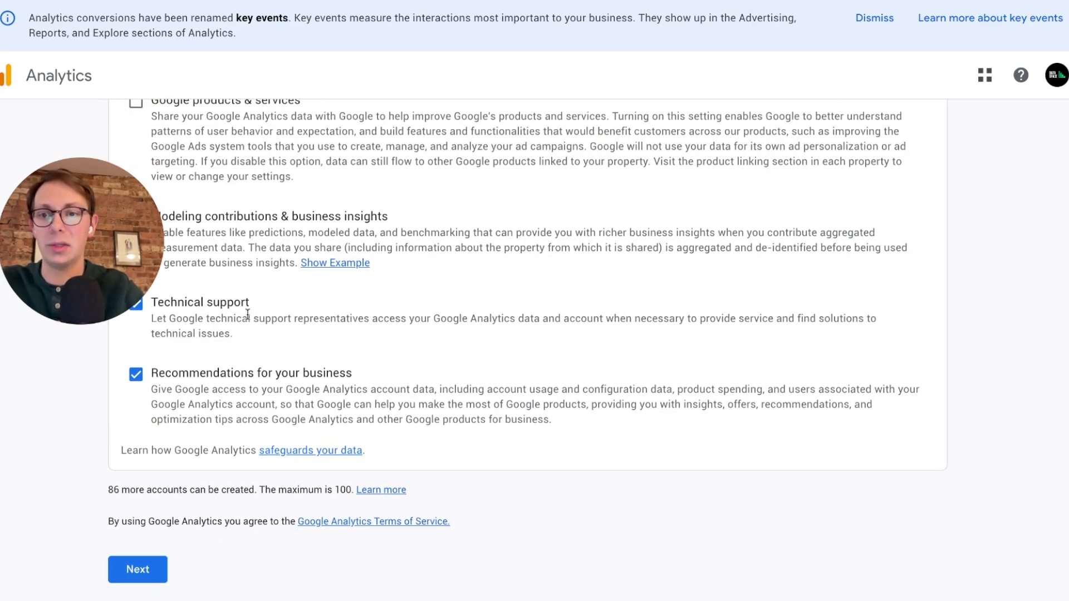
left_click(142, 573)
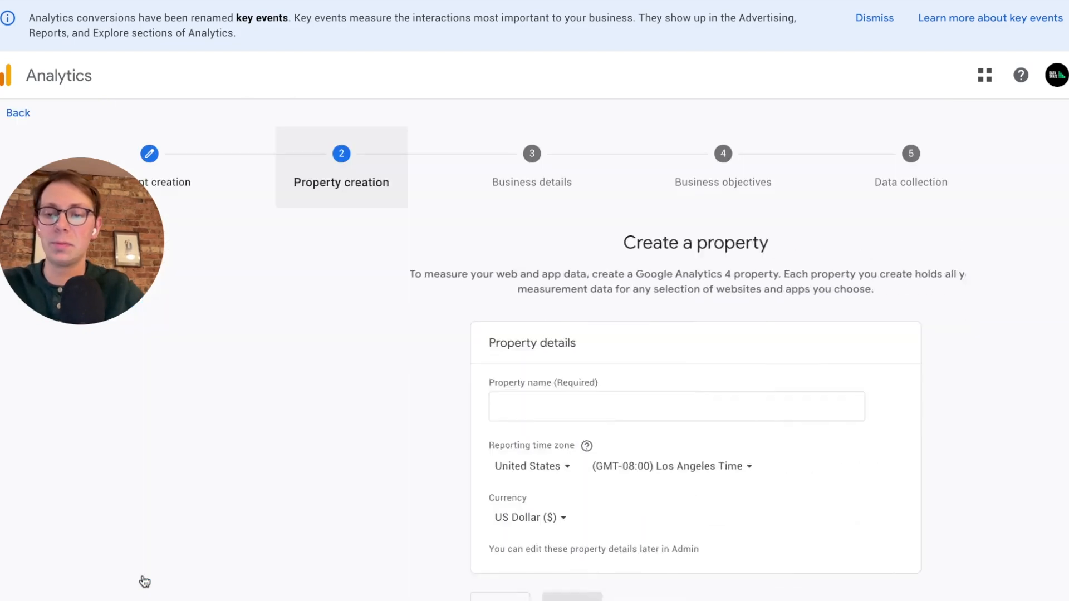
Name the property "Widget Factory", keep the default time zone and currency, and continue to the business details.
scroll(267, 401, "down", 1)
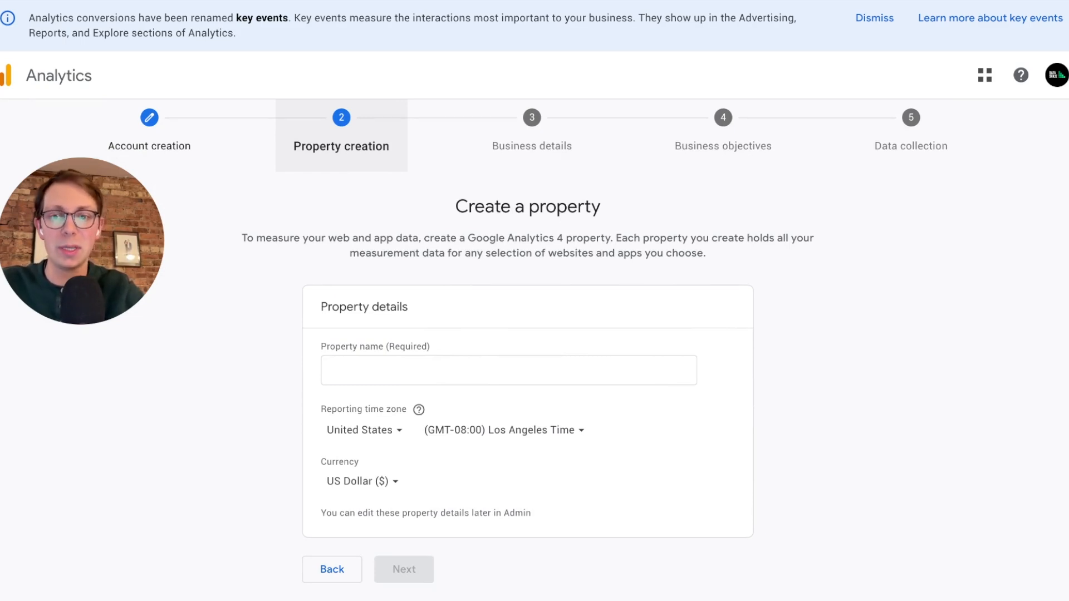
left_click(368, 374)
type("Widget Factory")
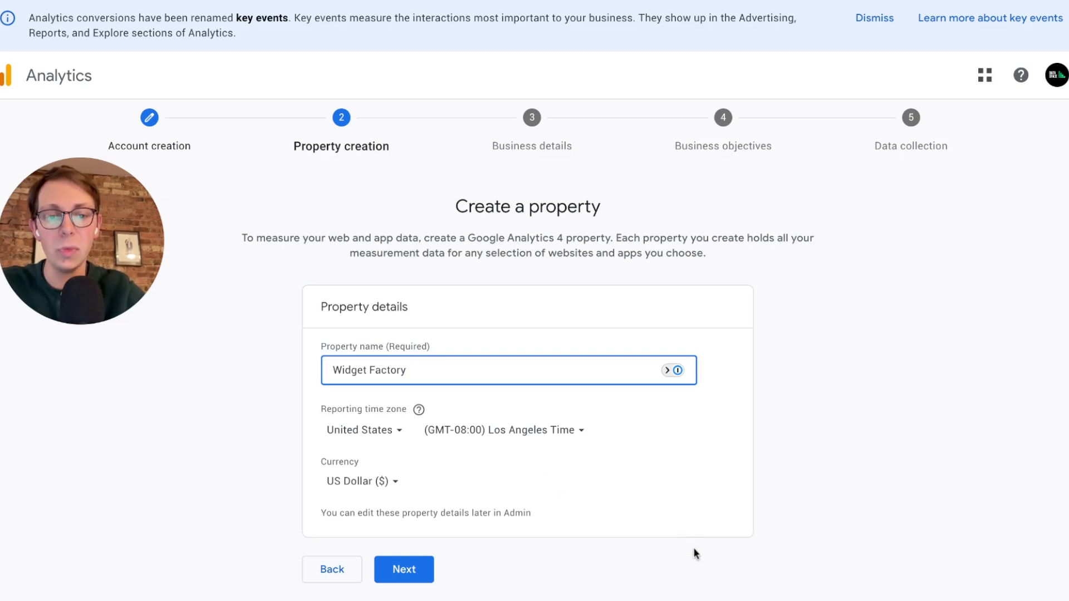
left_click(447, 563)
left_click(400, 583)
left_click(400, 582)
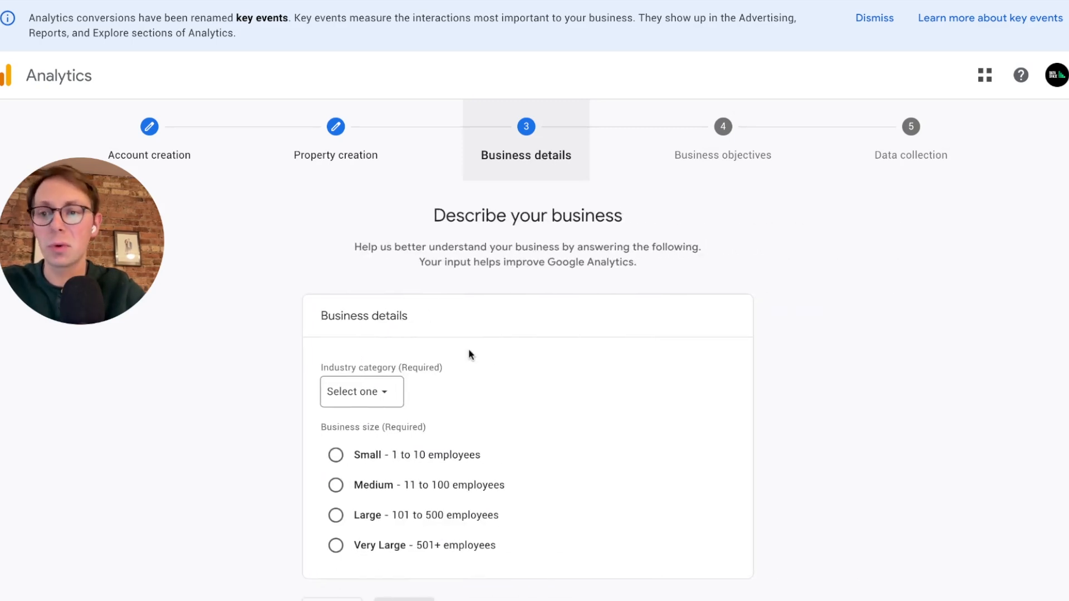
Set the industry category to Business & Industrial and the business size to Small, and continue to the business objectives.
scroll(528, 357, "down", 1)
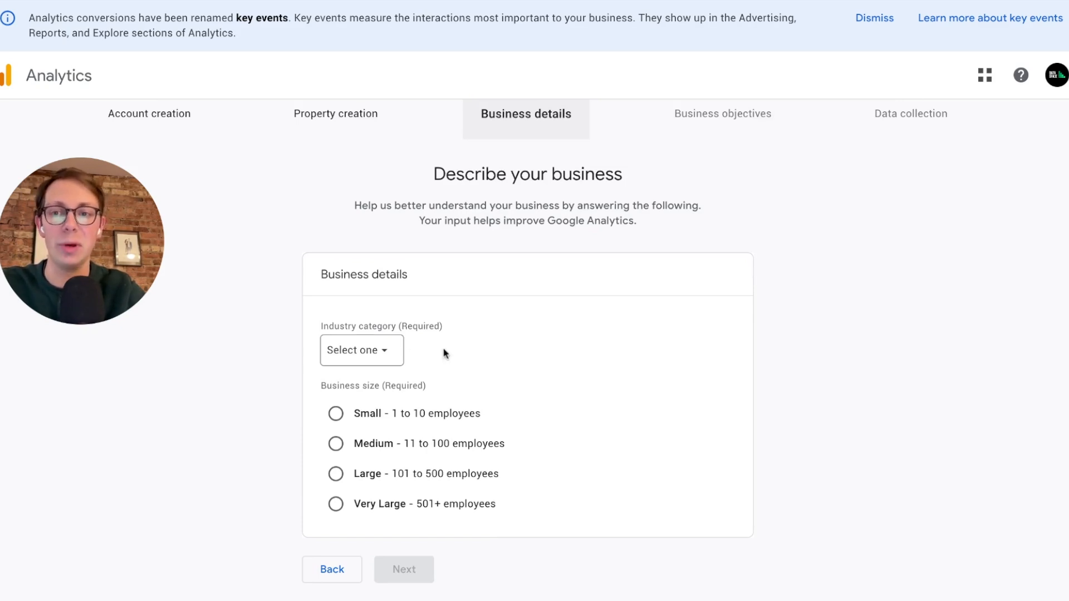
left_click(347, 360)
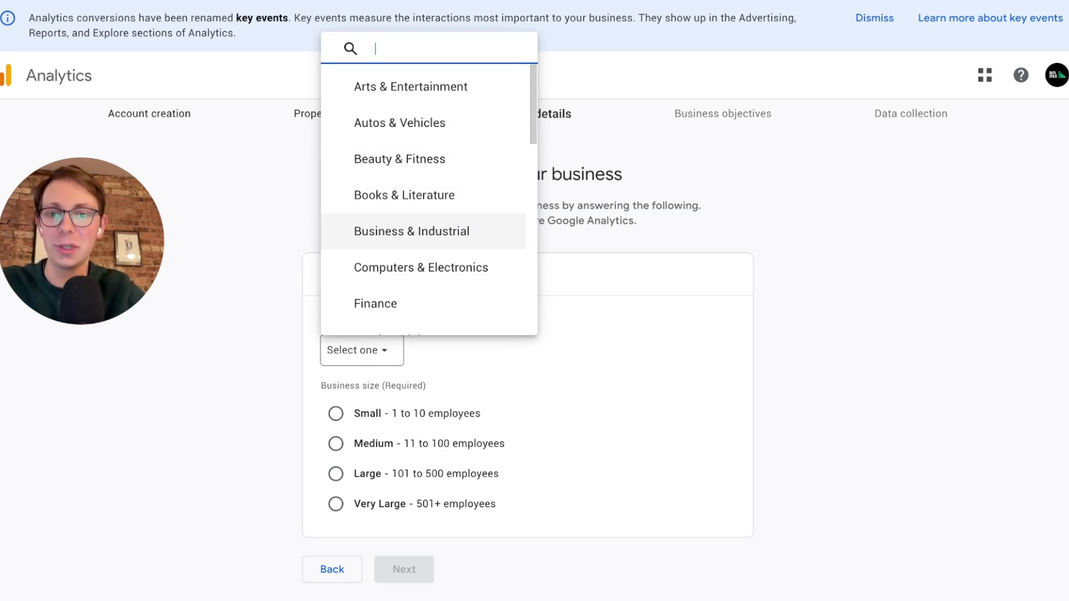
left_click(425, 231)
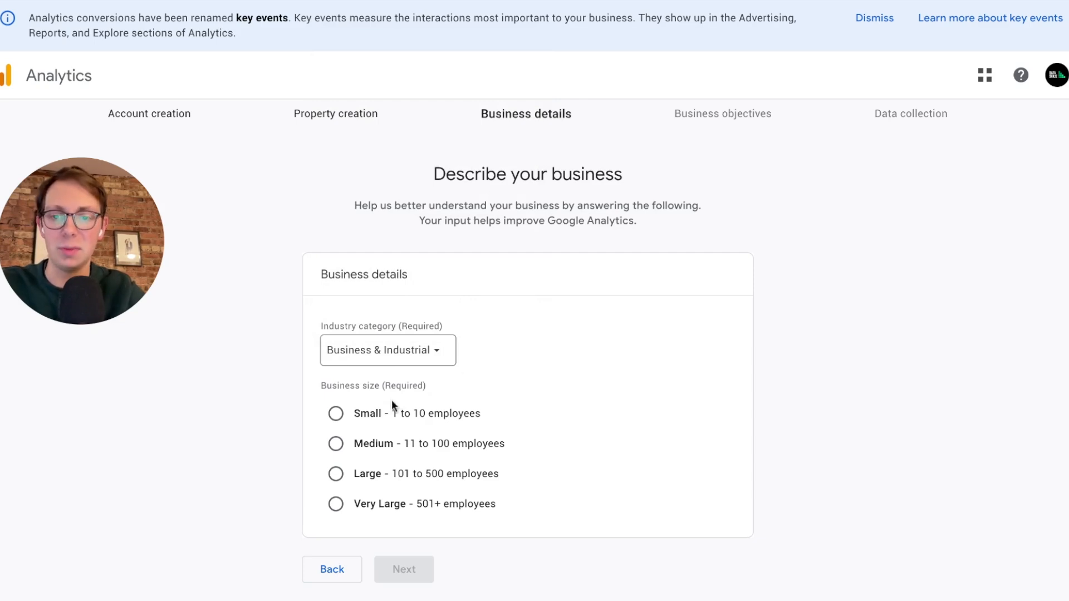
left_click(337, 415)
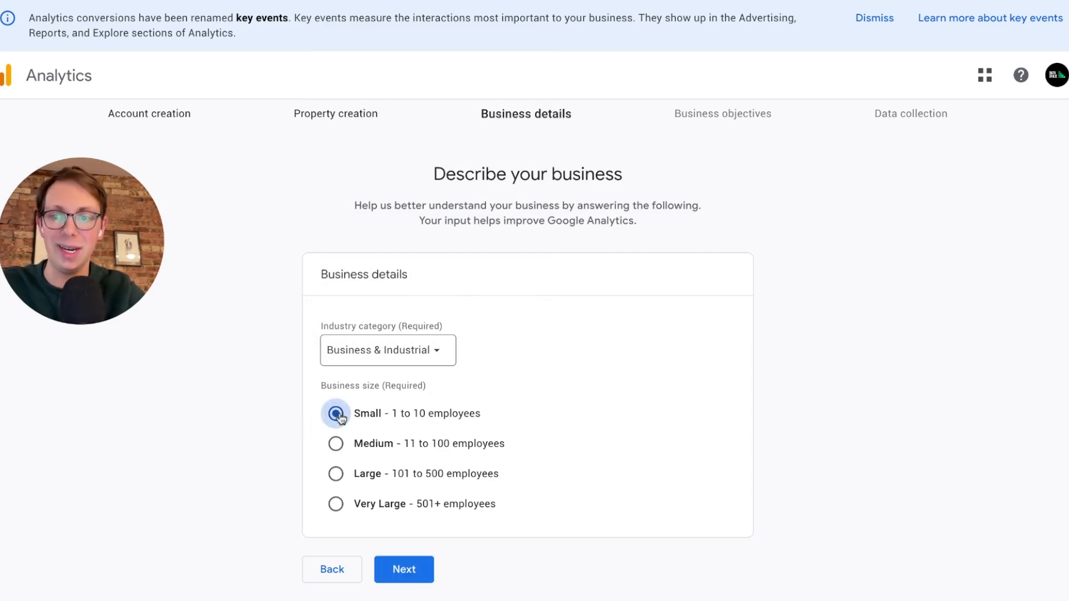
left_click(404, 569)
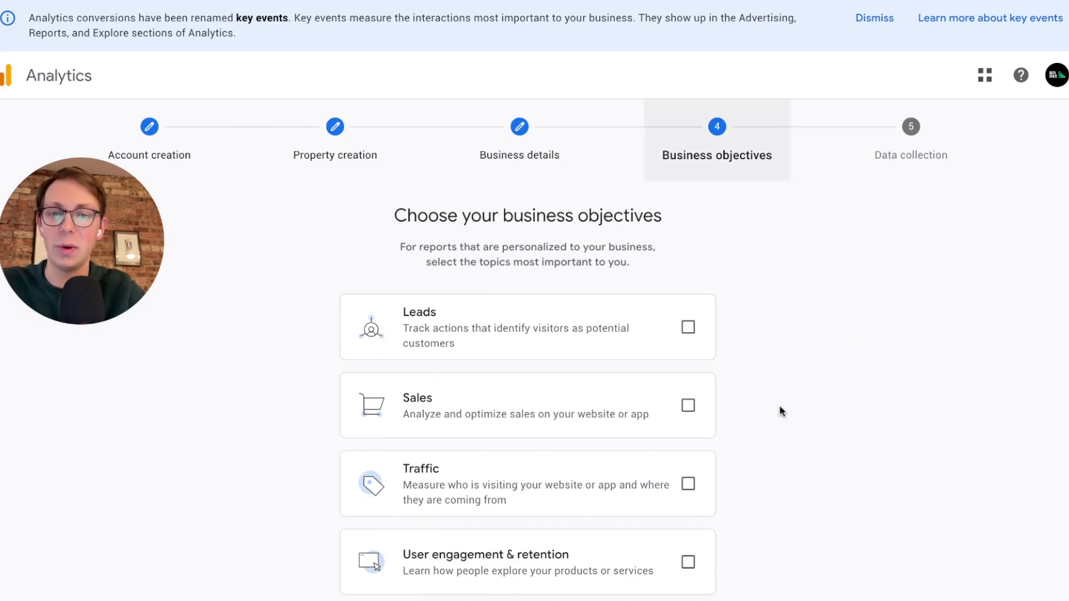
Choose Sales and Traffic as the business objectives and submit the account for creation.
scroll(781, 411, "down", 2)
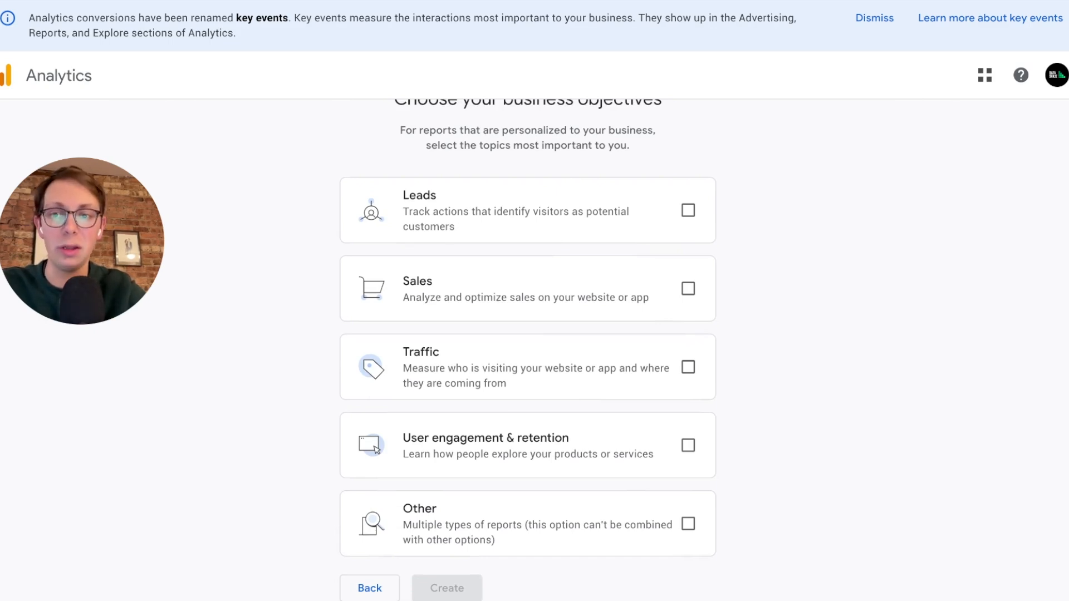
scroll(528, 349, "down", 1)
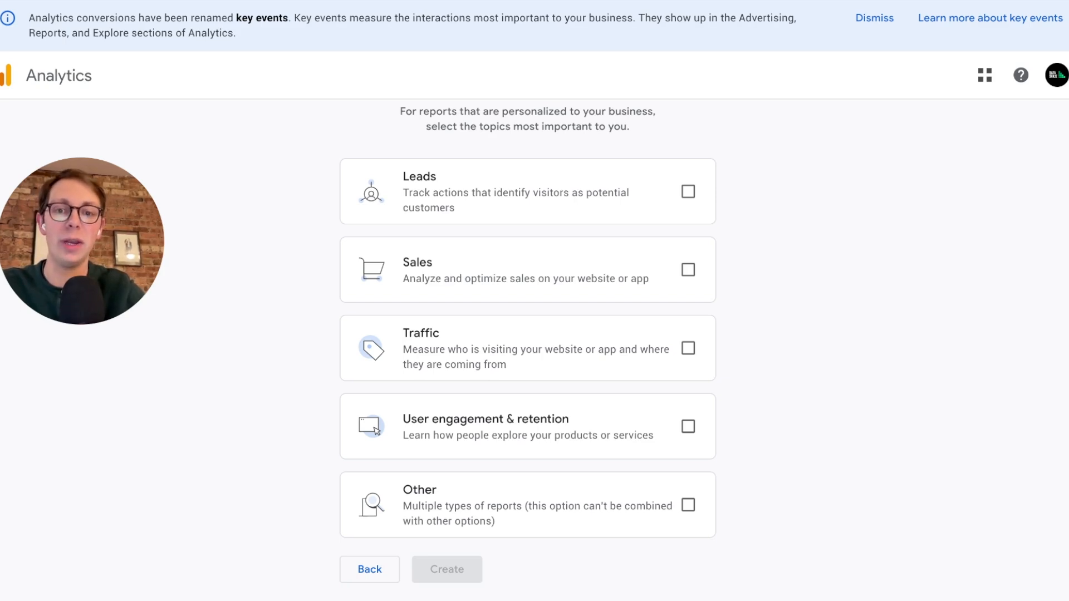
left_click(689, 273)
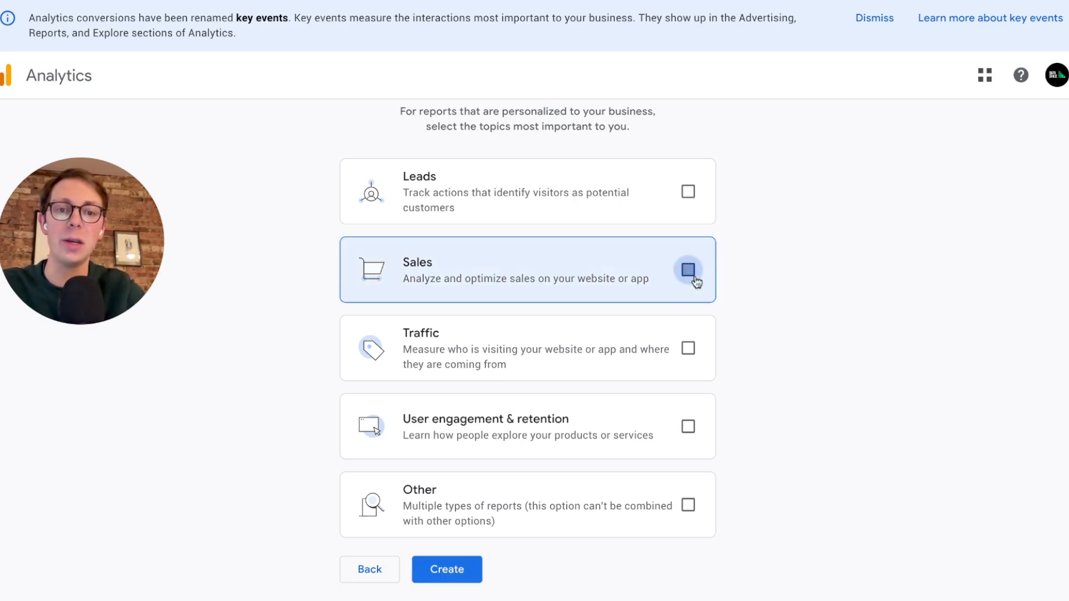
left_click(689, 352)
left_click(470, 571)
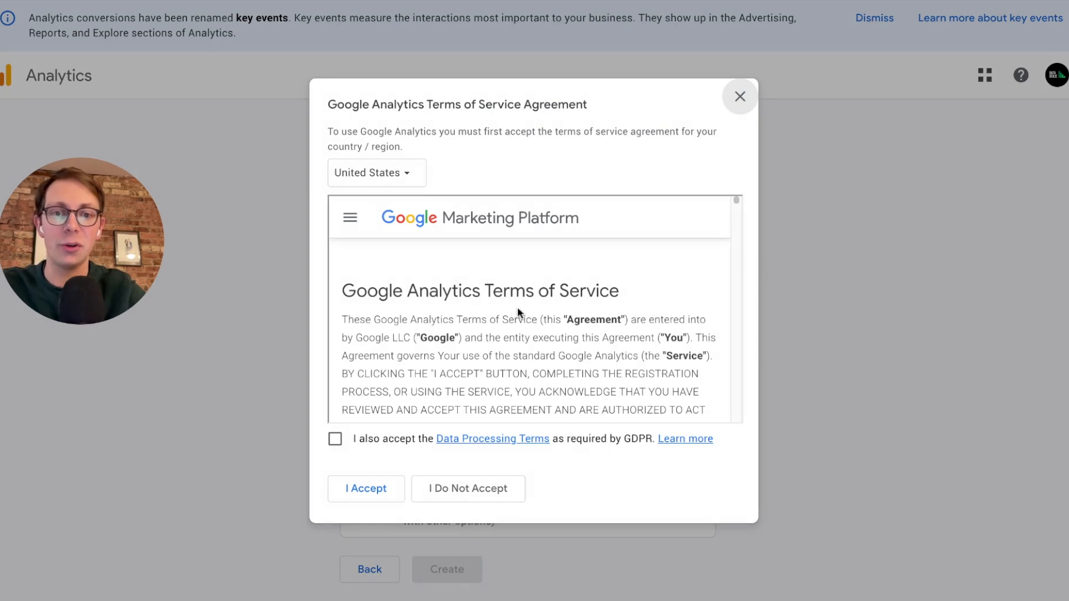
Accept the Google Analytics Terms of Service for the United States, including the GDPR Data Processing Terms.
scroll(550, 294, "down", 10)
scroll(550, 294, "down", 15)
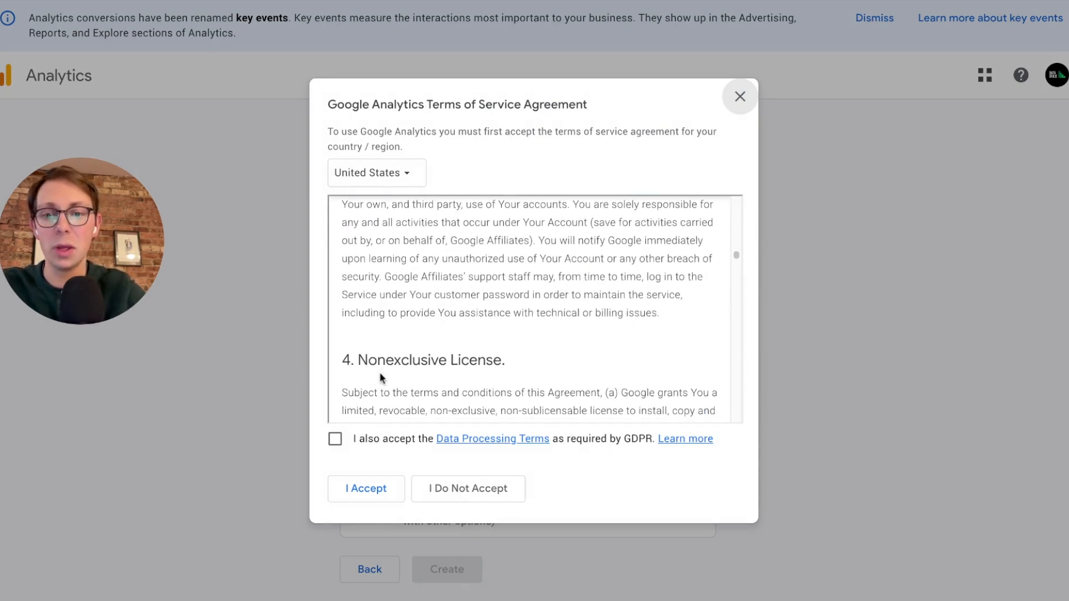
left_click(337, 440)
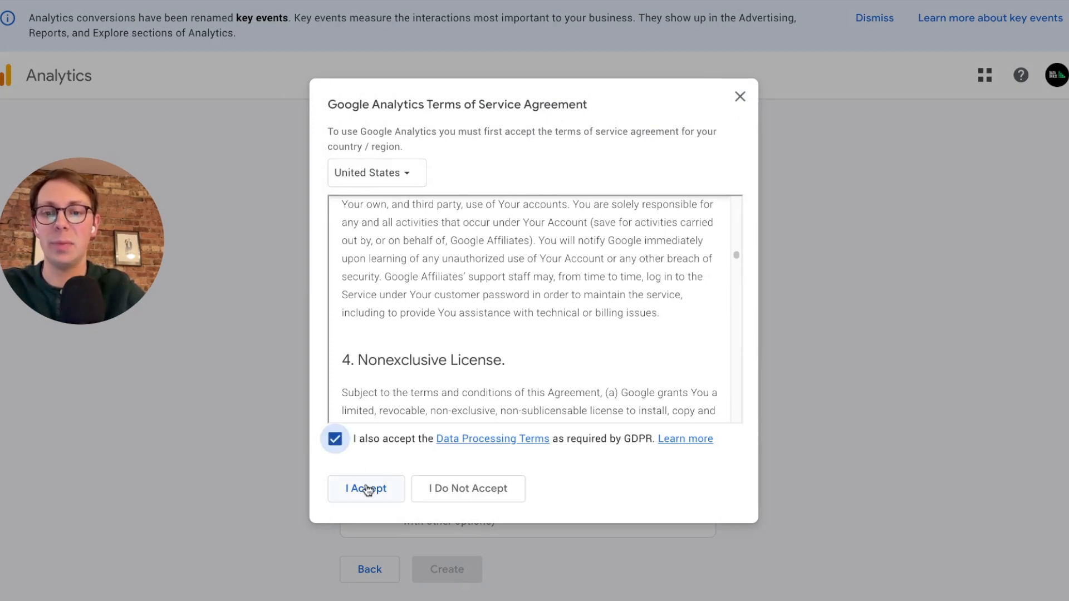
left_click(367, 490)
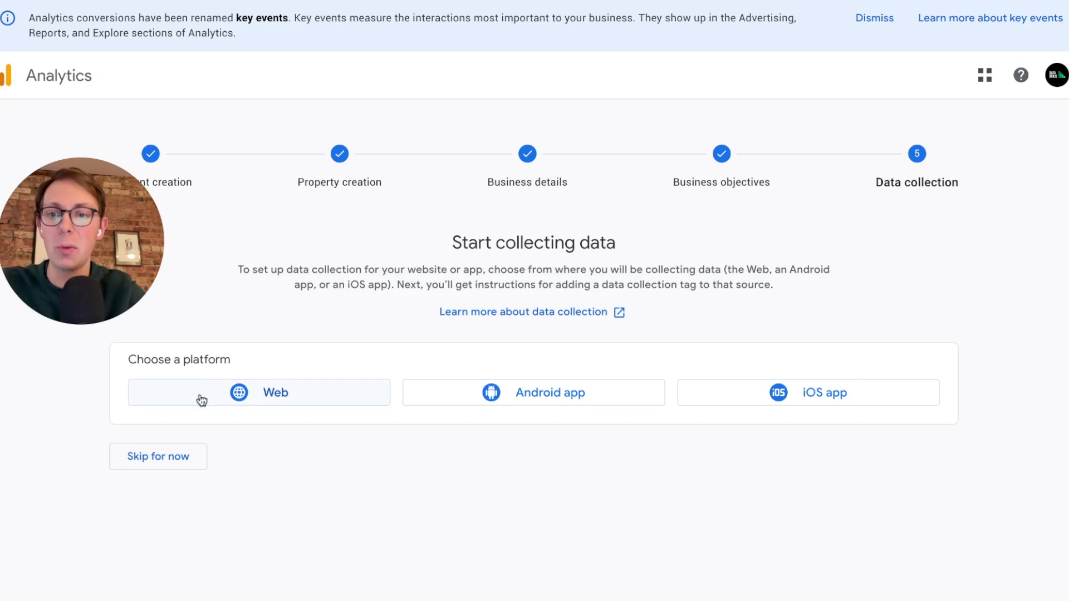
left_click(233, 396)
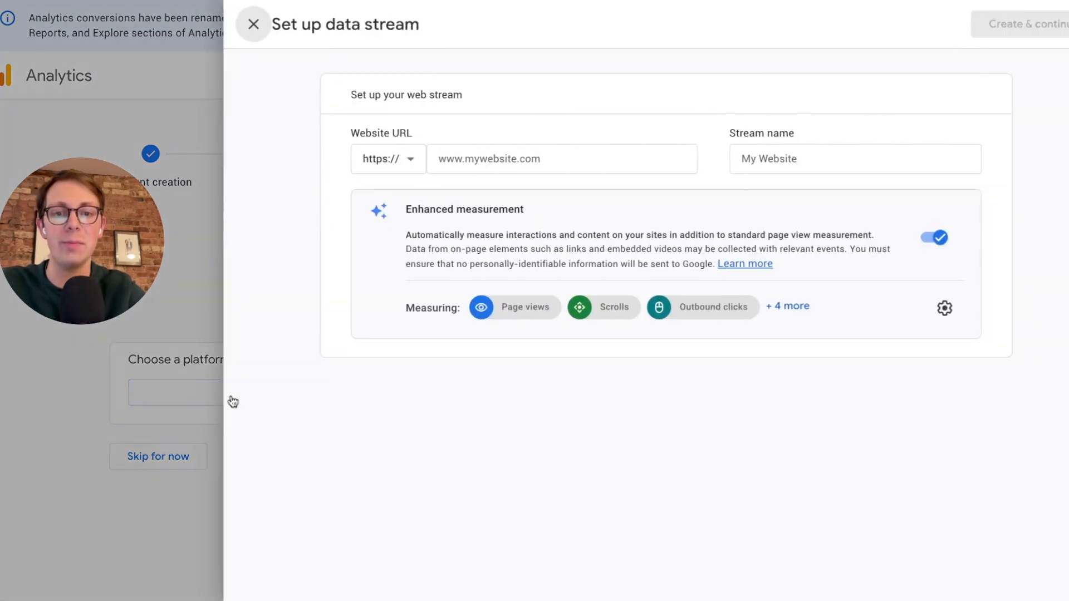
left_click(484, 157)
type("www.")
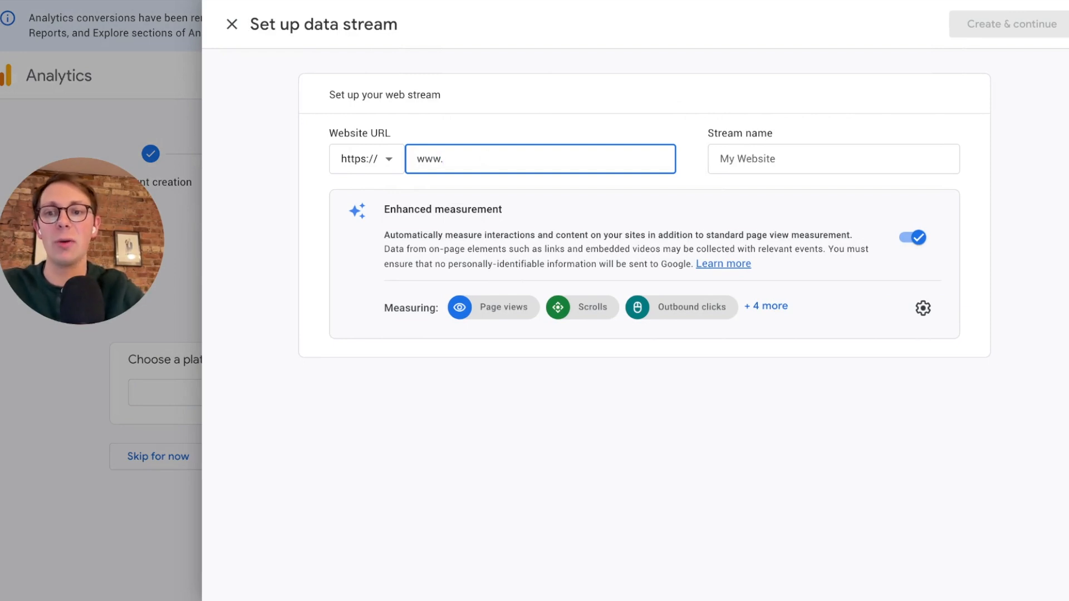
type("fa")
key("BackSpace")
type("widgetfactory.com")
key("Tab")
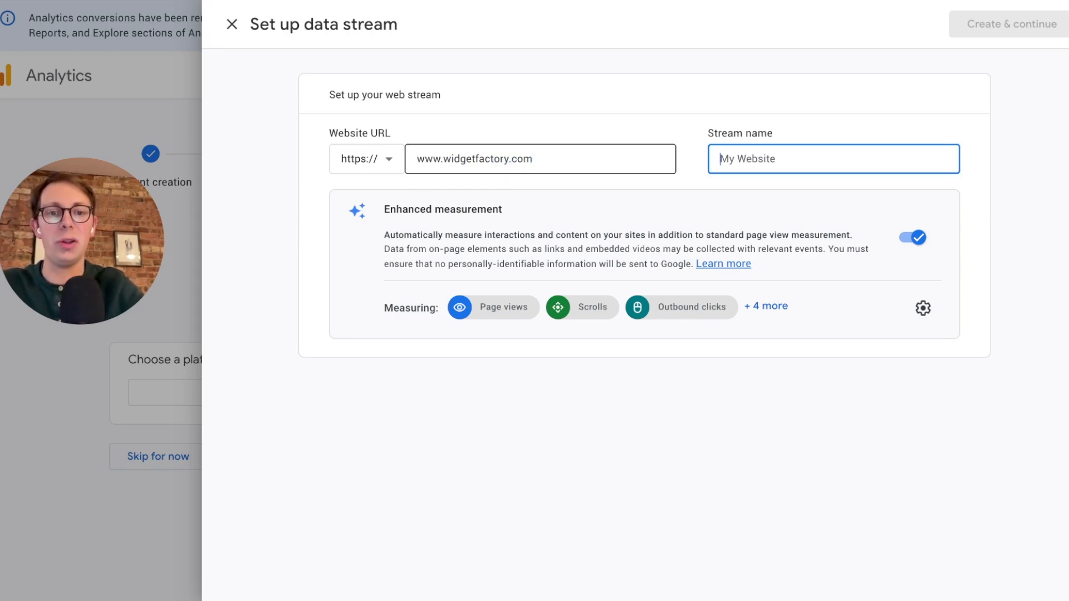
Name the web stream "Widget Factory" and create it with enhanced measurement left on.
type("Fac")
key("BackSpace")
key("BackSpace")
key("BackSpace")
type("Wide")
key("BackSpace")
type("get Factory")
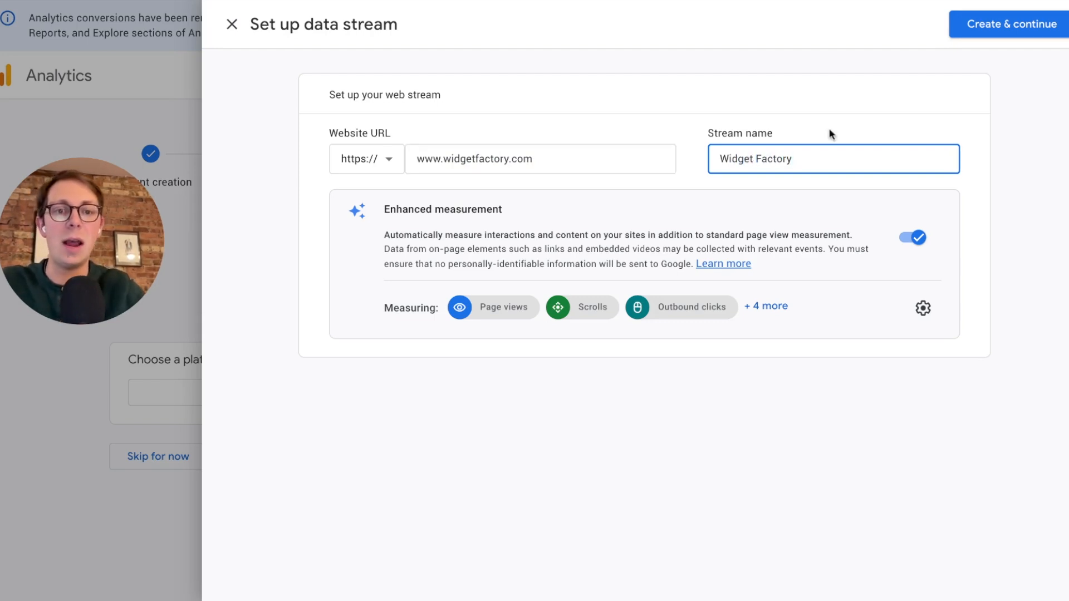
left_click(1031, 42)
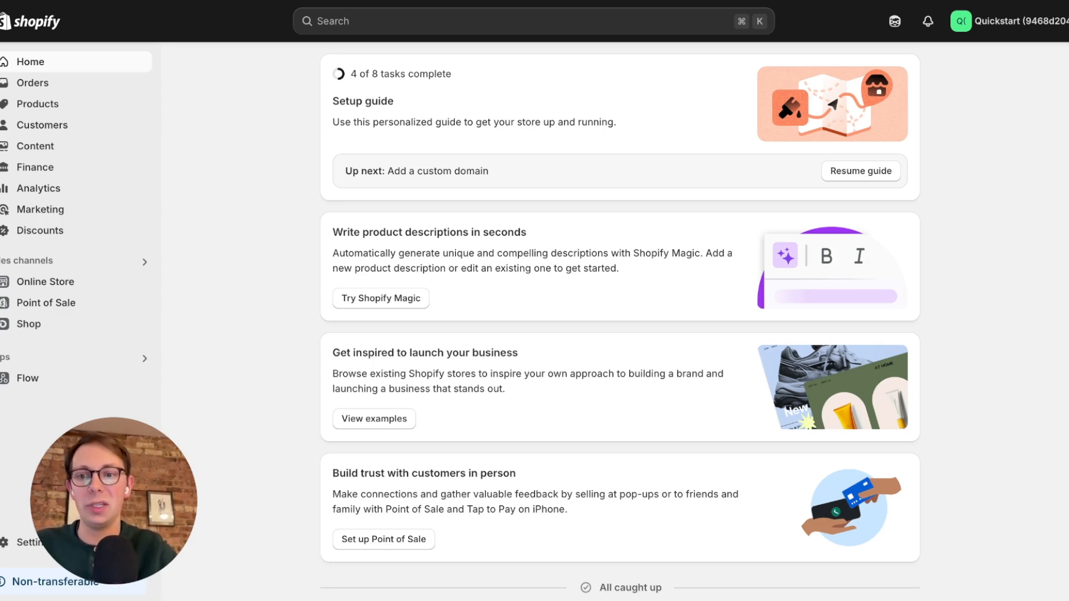
In the Shopify admin, search the sales channels for "google" and start installing the Google & YouTube app.
left_click(48, 260)
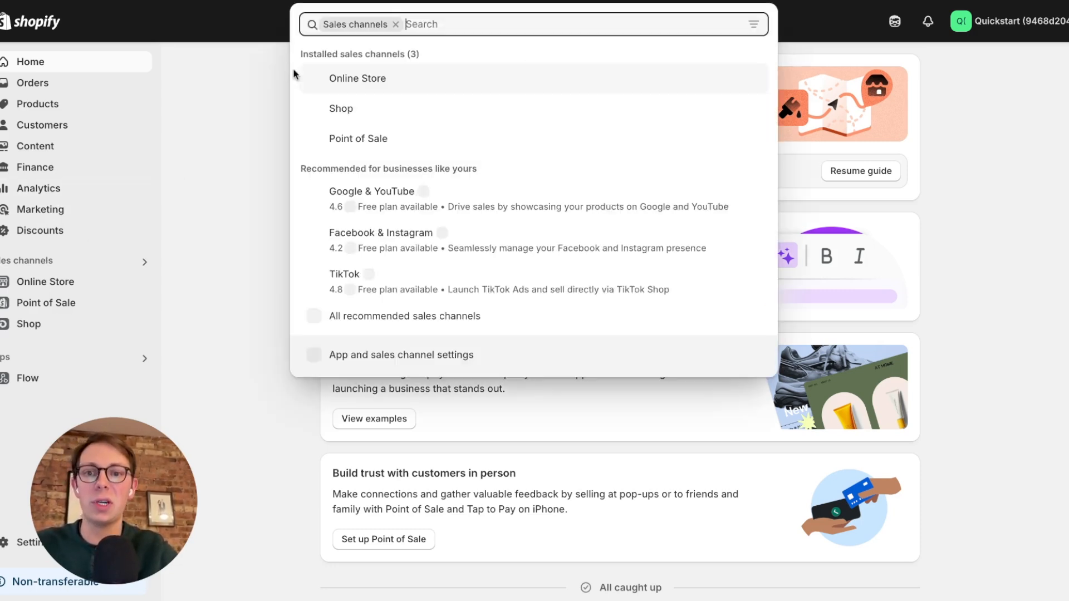
type("google")
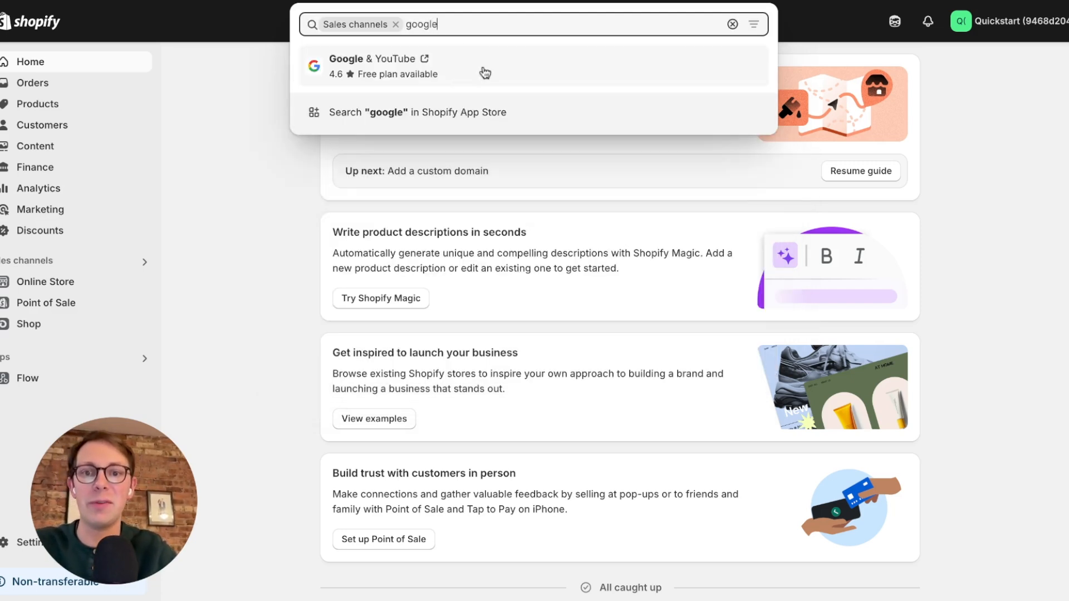
left_click(360, 67)
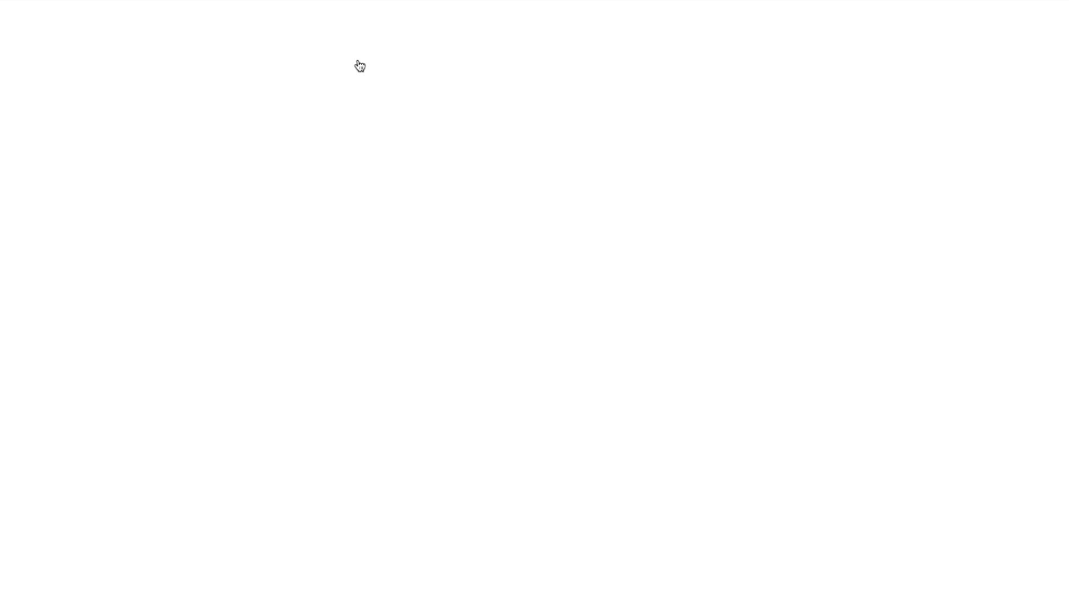
left_click(149, 412)
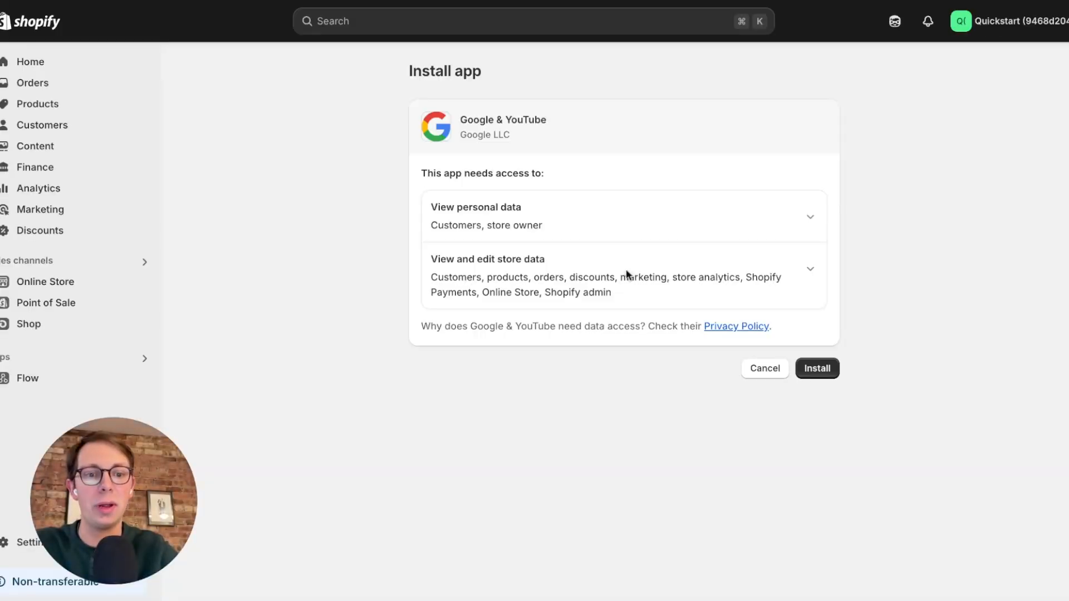
Finish installing the Google & YouTube app and review its setup page for the Google account and Analytics property connections.
left_click(820, 373)
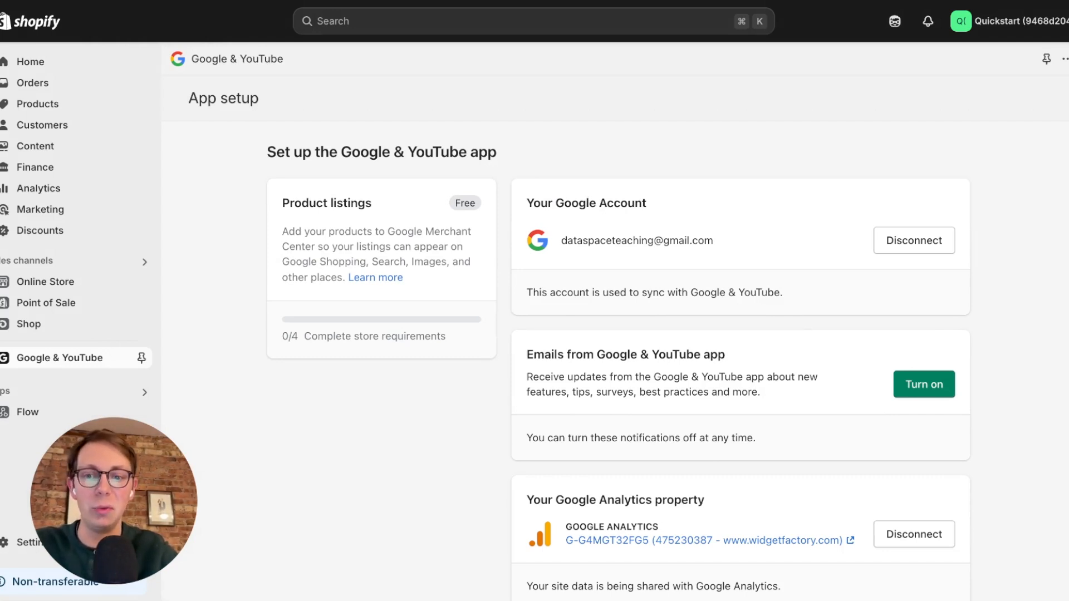
scroll(618, 366, "down", 3)
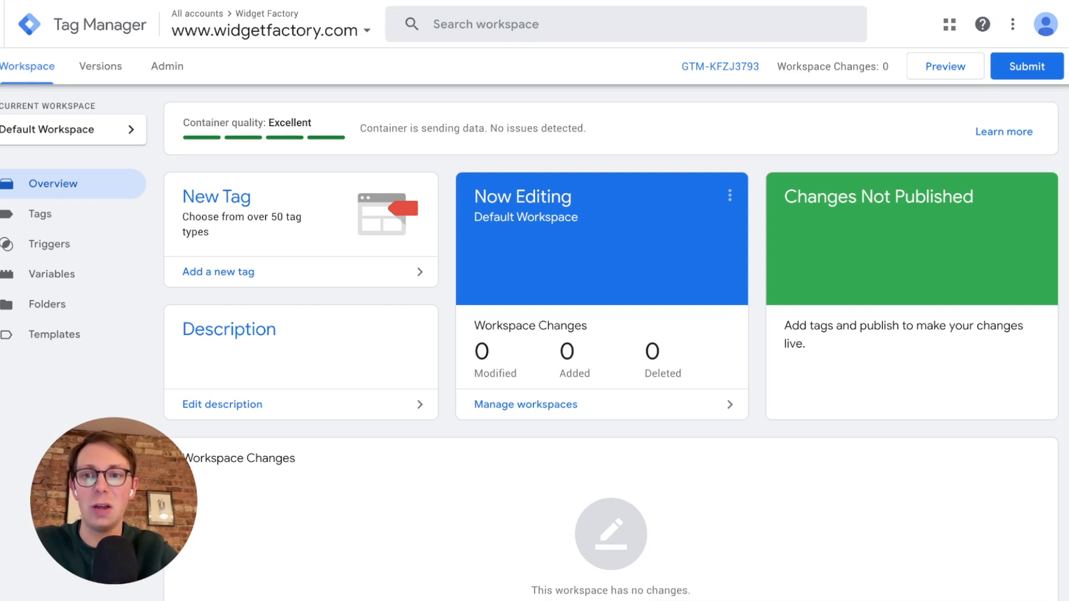
left_click(41, 214)
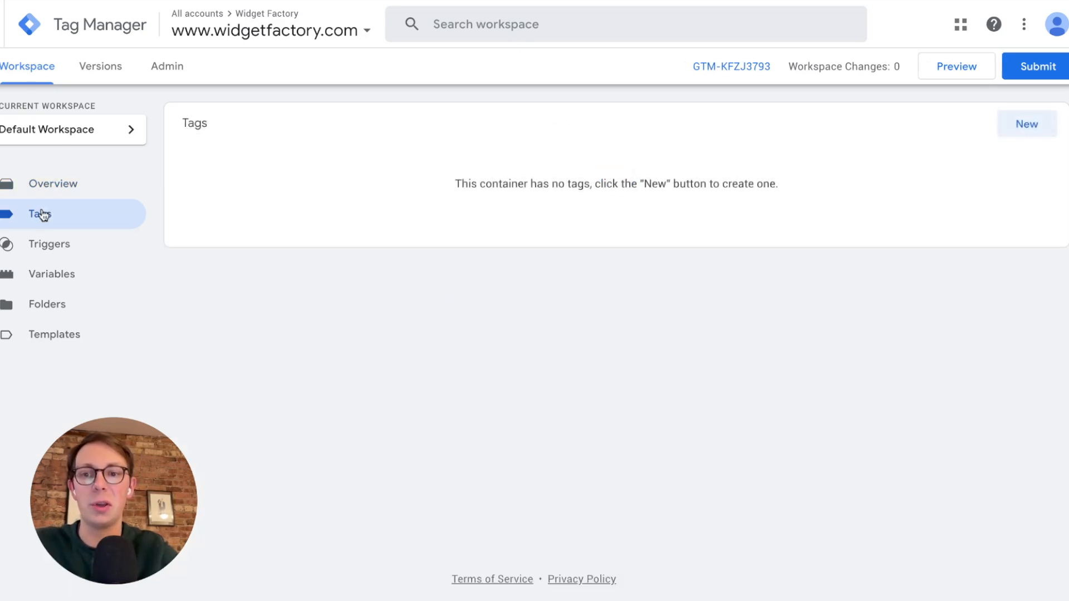
left_click(1026, 124)
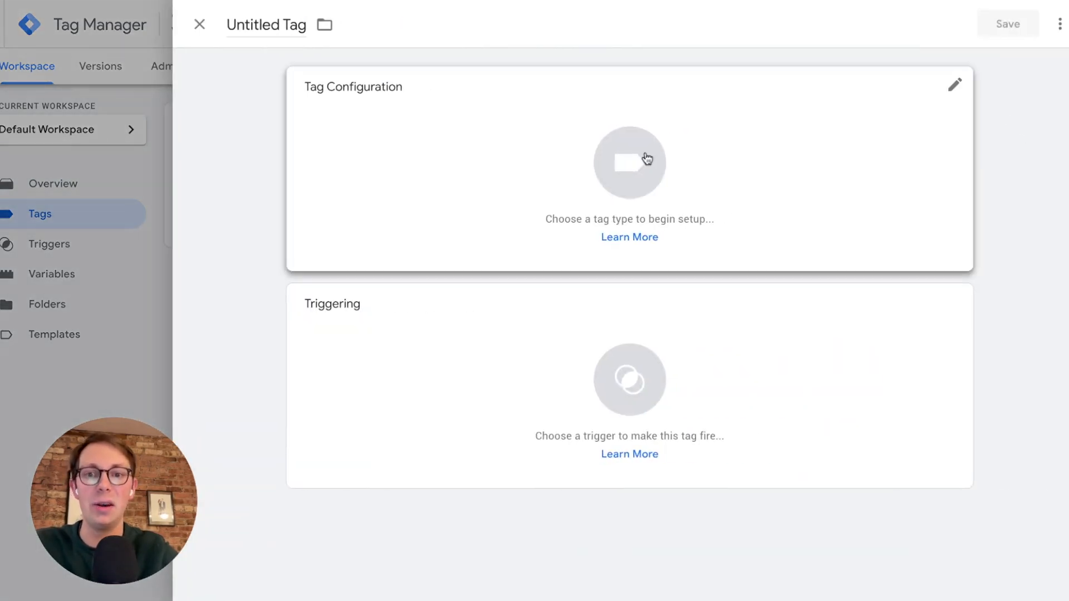
left_click(270, 34)
type("GA4 - V")
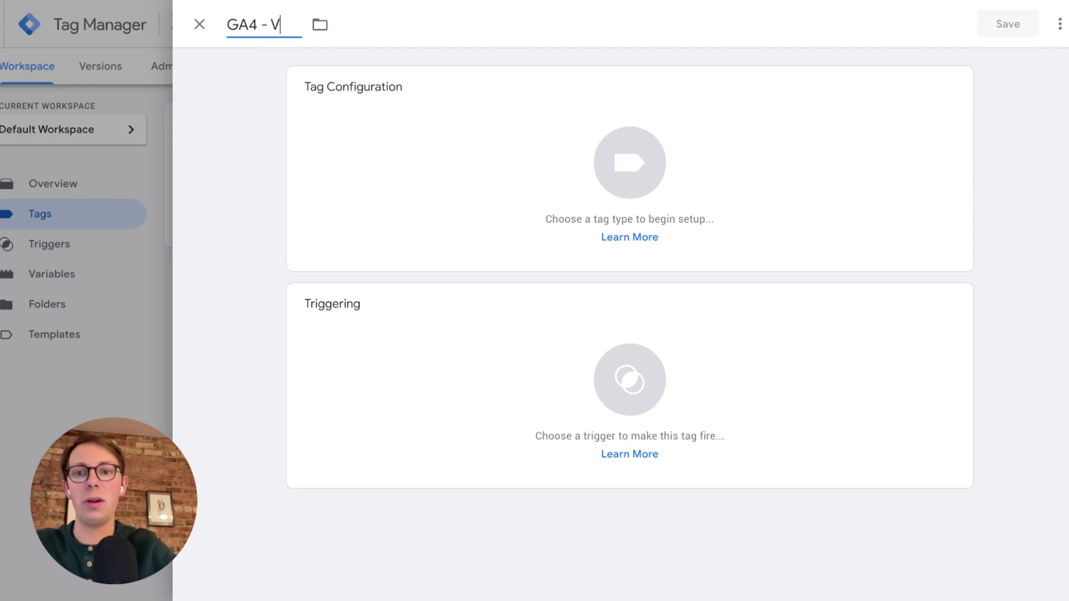
key("BackSpace")
type("Config")
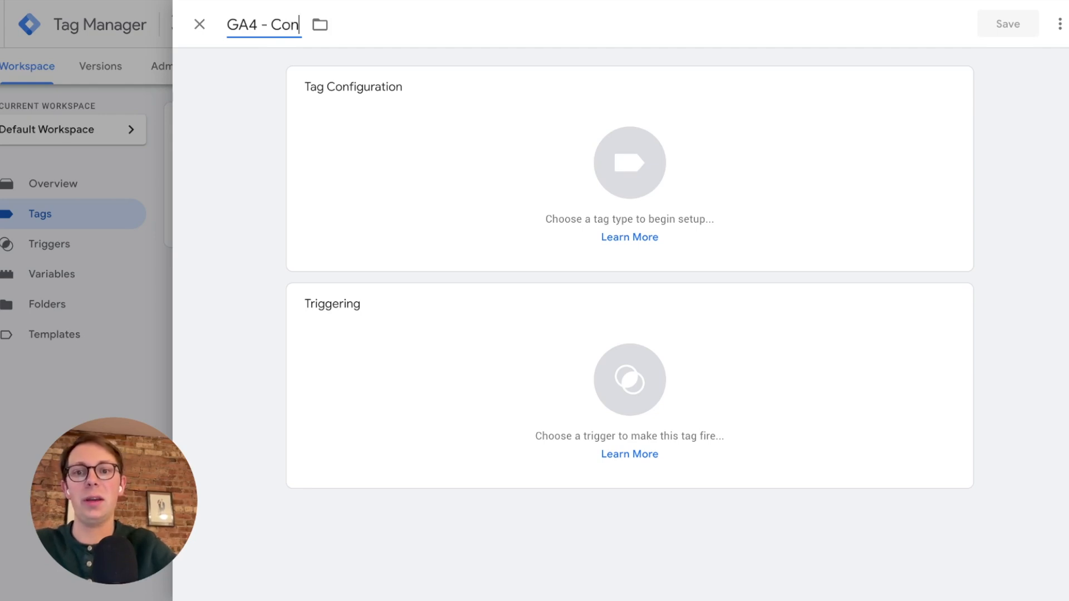
Set the tag's type to Google Tag from the Google Analytics tag types.
left_click(345, 104)
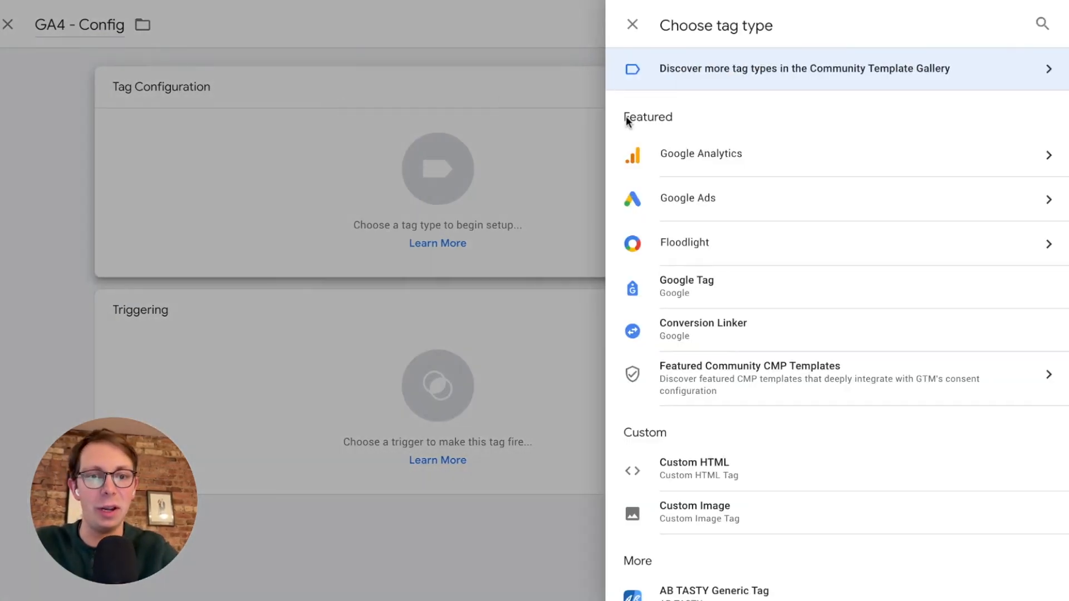
left_click(675, 143)
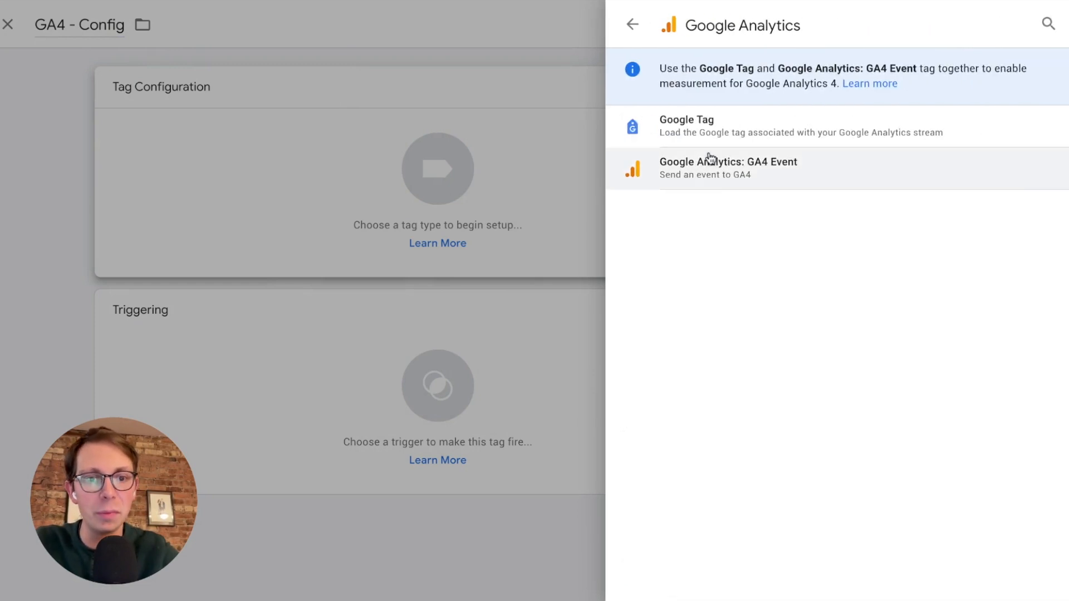
left_click(630, 38)
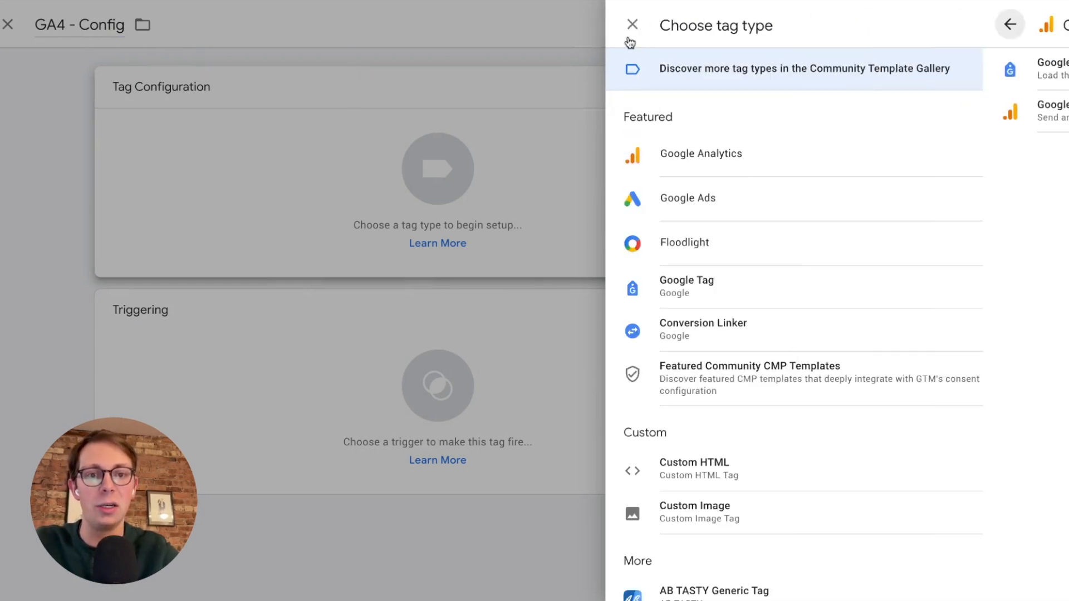
left_click(725, 153)
left_click(724, 122)
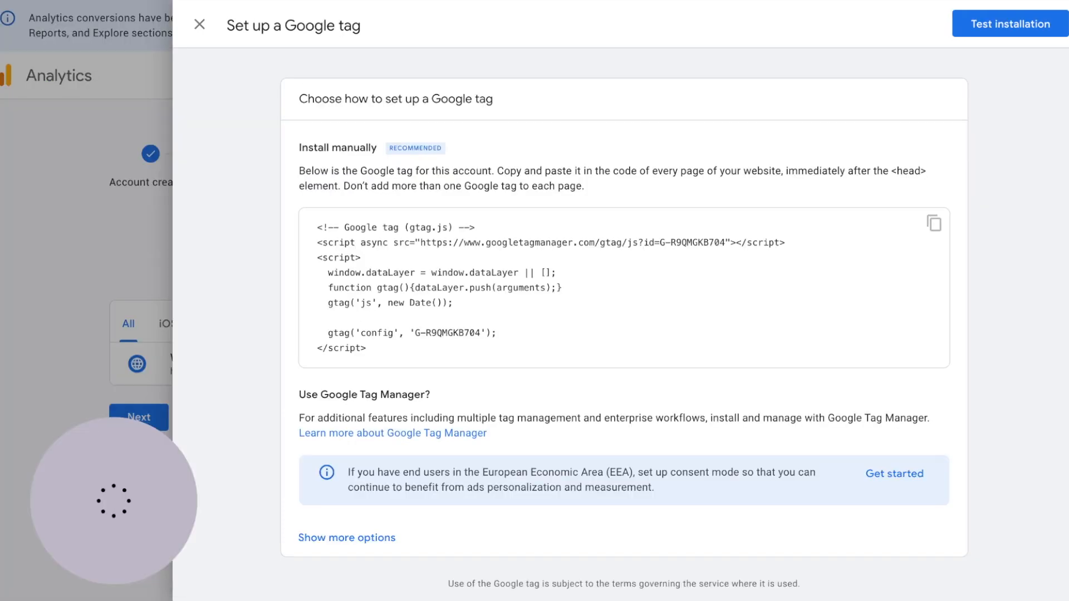
In Google Analytics, leave the Google tag instructions, open the Widget Factory web stream and copy its measurement ID.
left_click(199, 27)
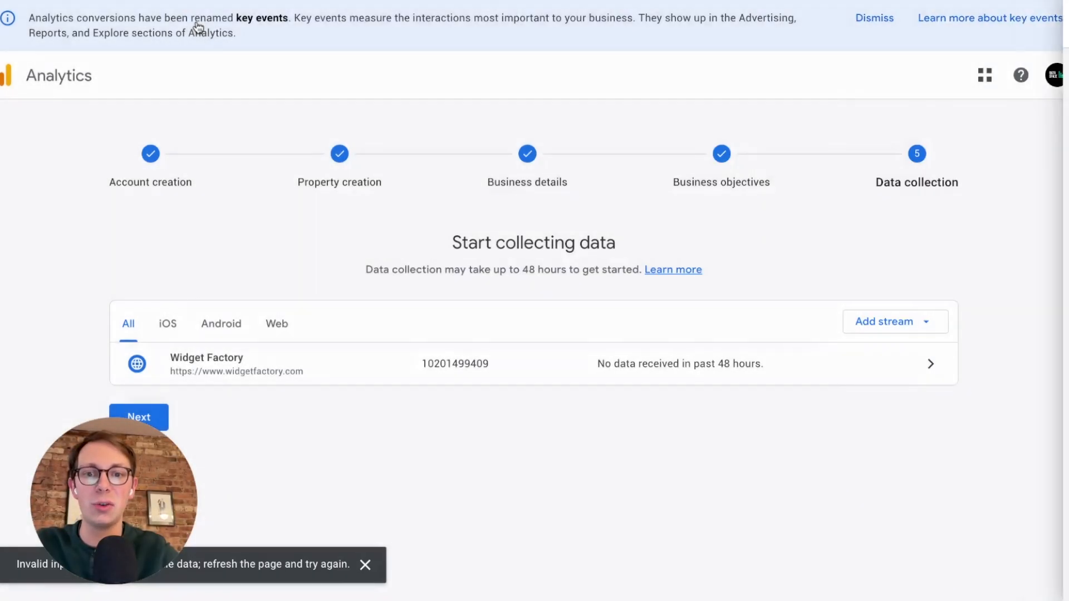
left_click(479, 362)
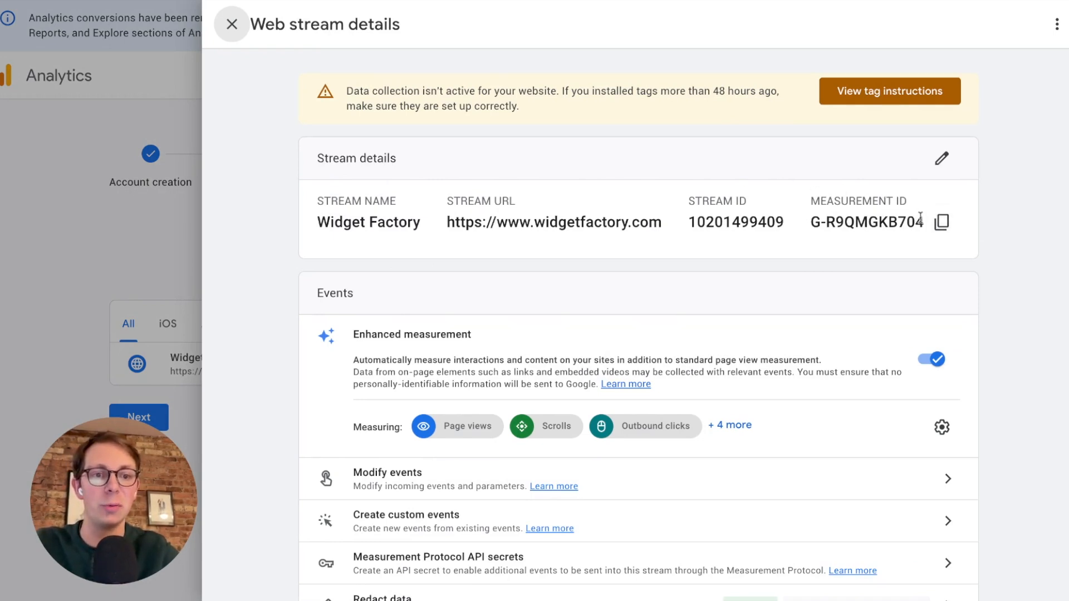
left_click(942, 223)
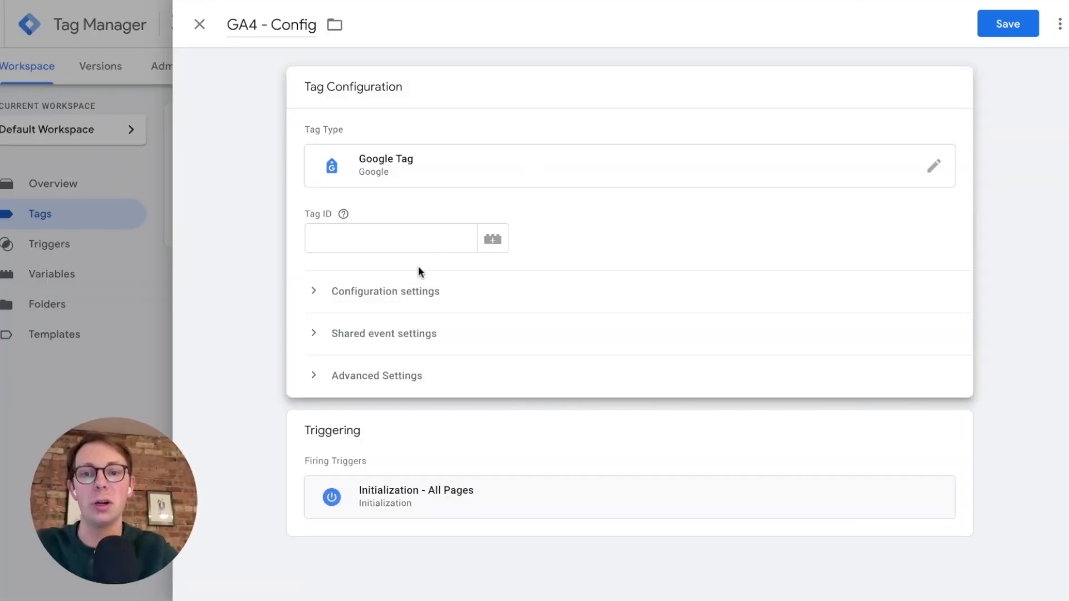
In Tag Manager, paste the copied measurement ID as the GA4 - Config tag's ID, save the tag and submit the workspace changes.
left_click(400, 234)
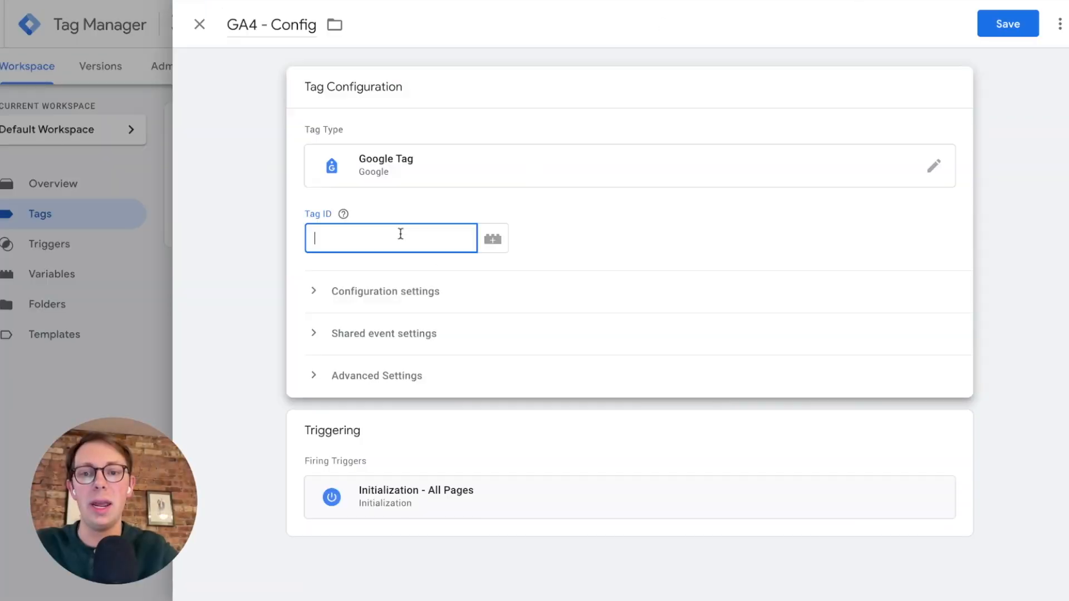
key("ctrl+v")
left_click(572, 232)
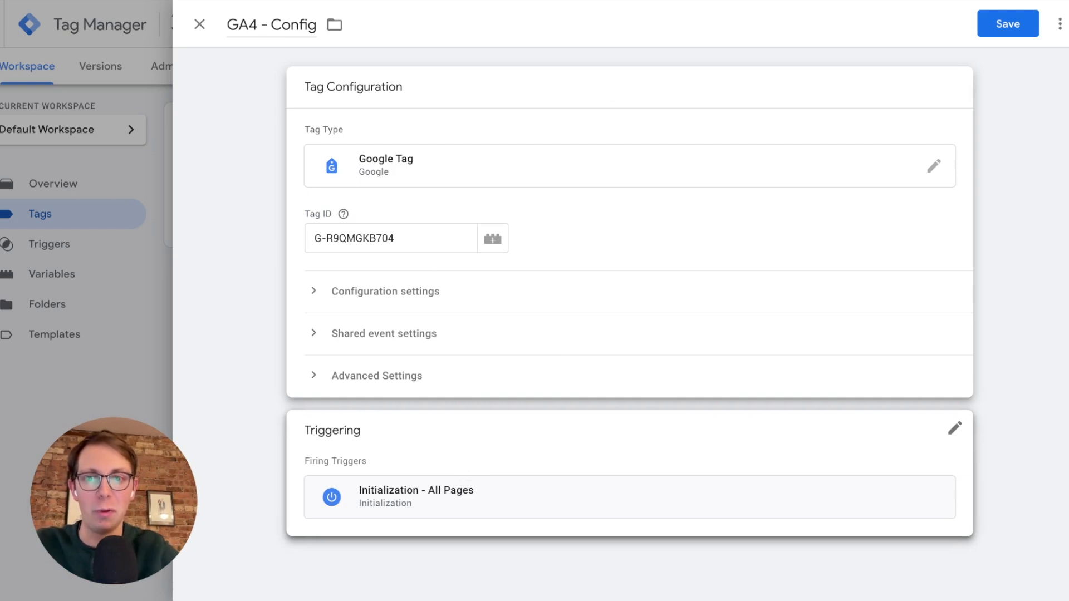
left_click(1002, 34)
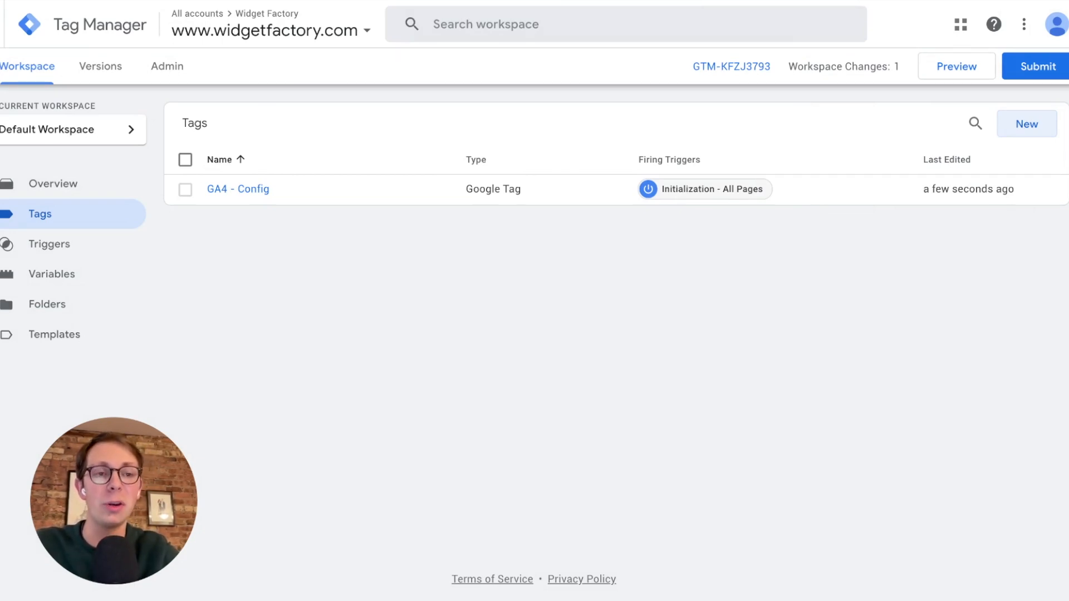
left_click(1014, 65)
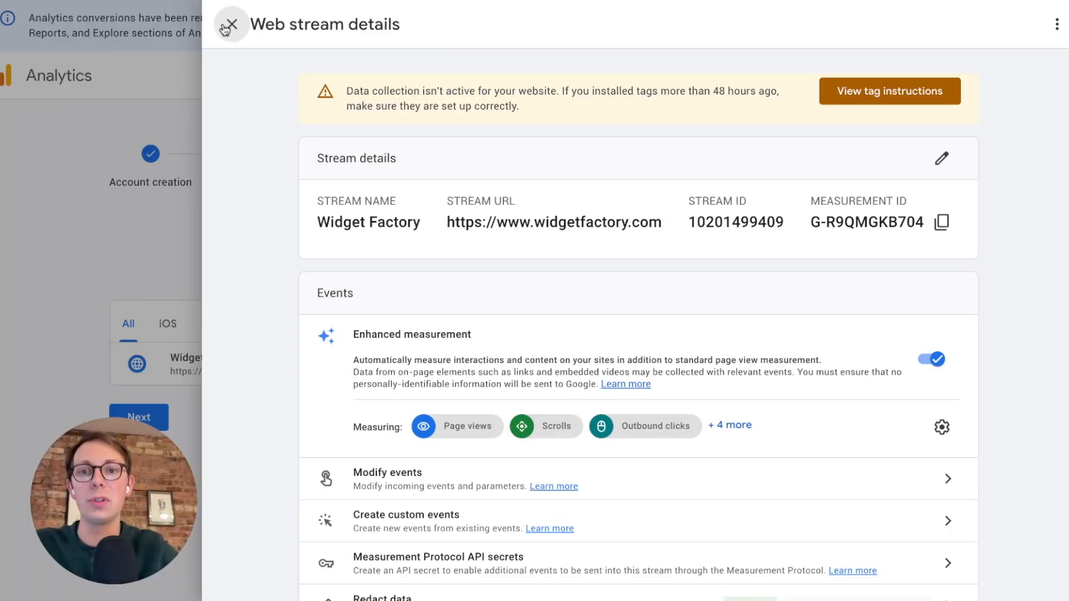
Back in Google Analytics, complete the data collection setup for Widget Factory and view the Realtime overview report.
left_click(227, 25)
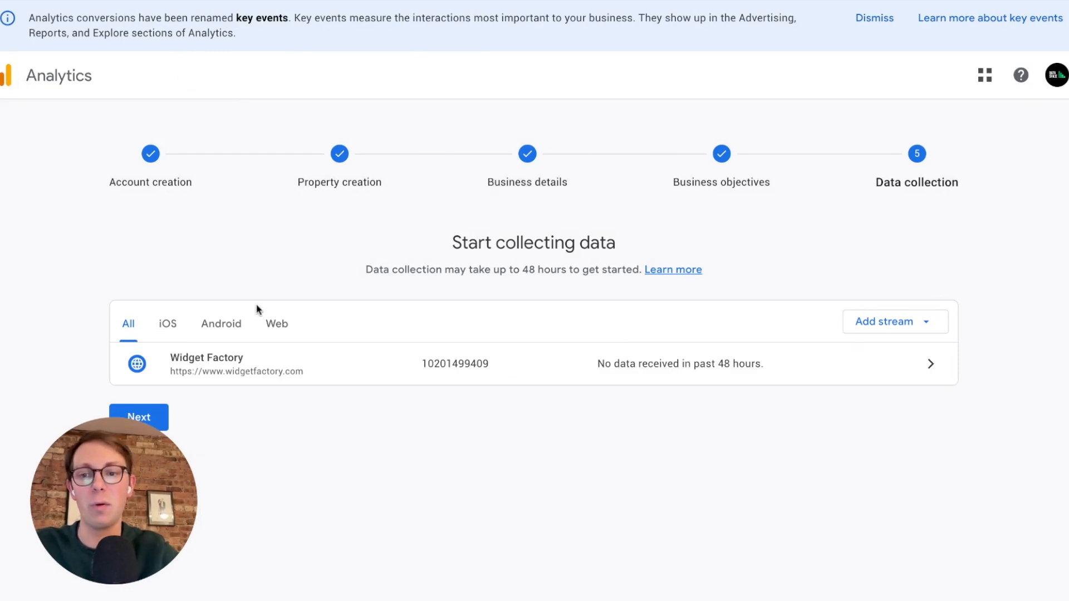
left_click(138, 417)
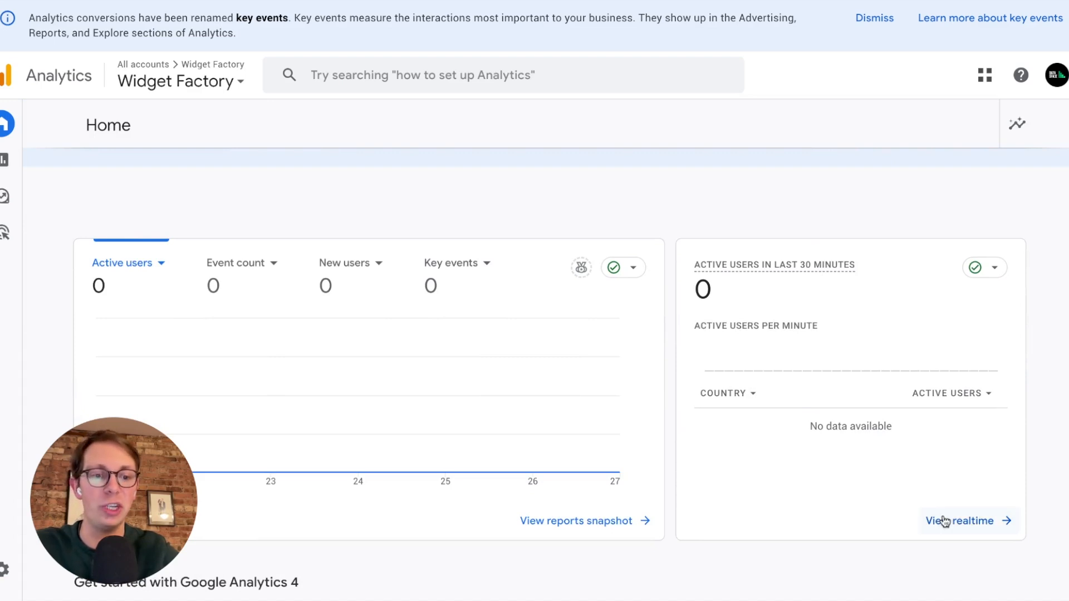
left_click(945, 522)
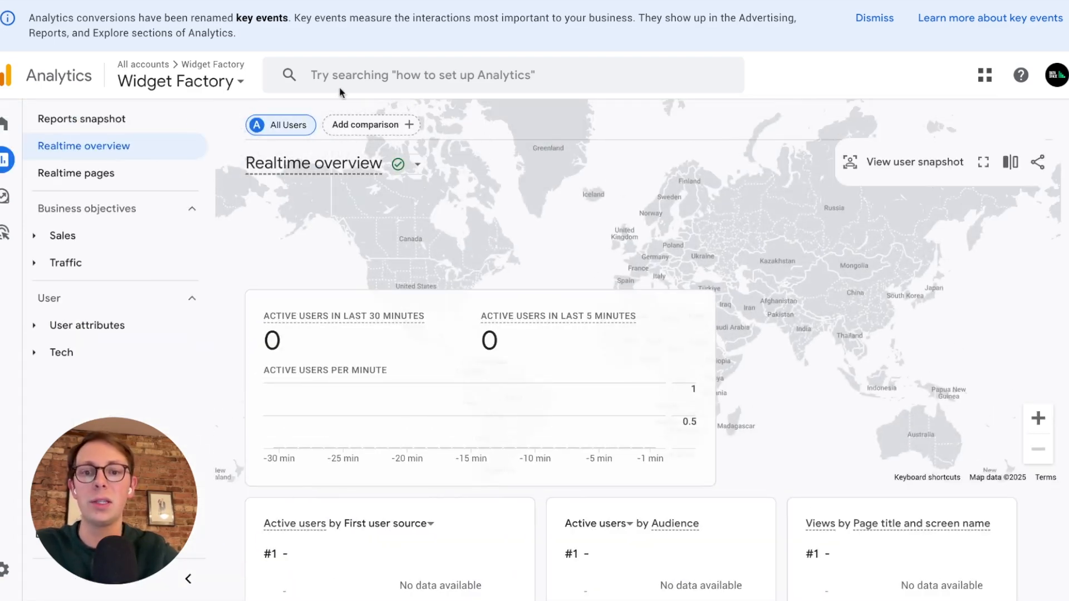
scroll(667, 278, "down", 4)
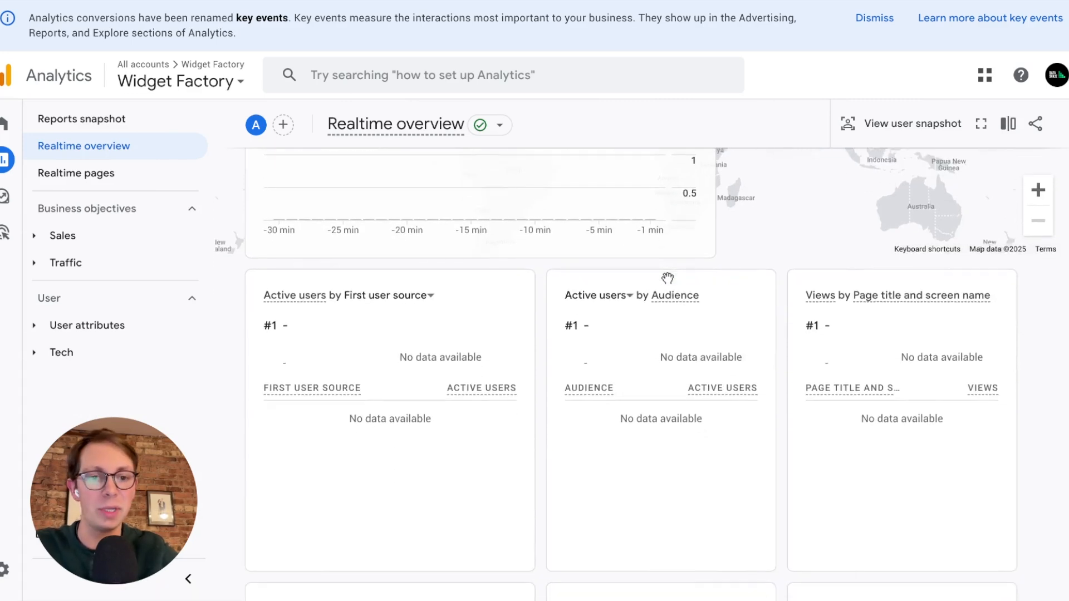
scroll(668, 278, "up", 4)
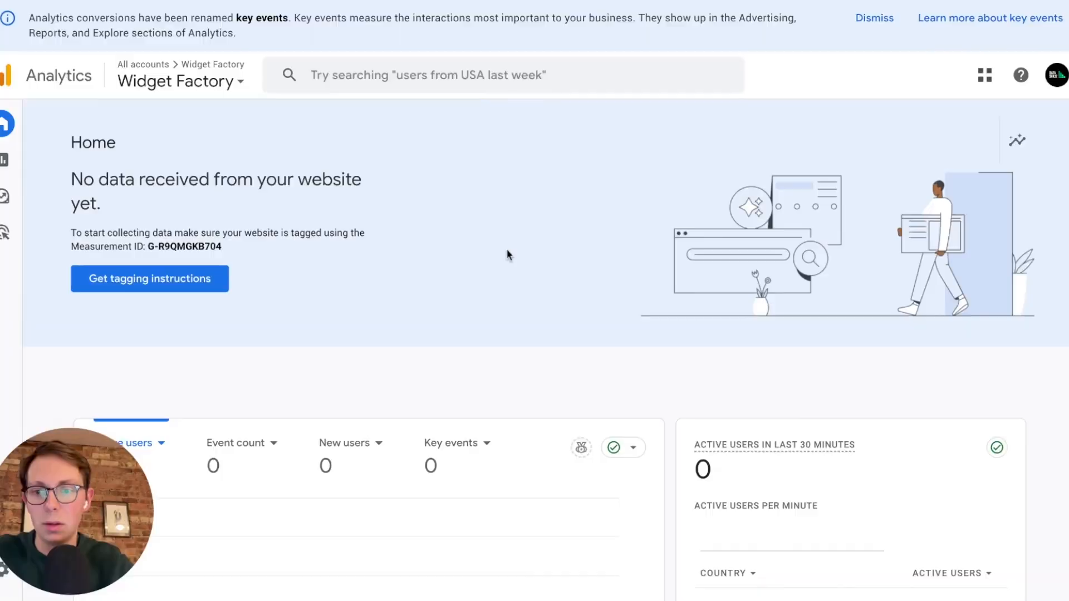
Browse the Shopify storefront's home page to generate a visit, and examine the views and event counts in the Realtime overview.
scroll(506, 251, "down", 3)
scroll(696, 352, "down", 5)
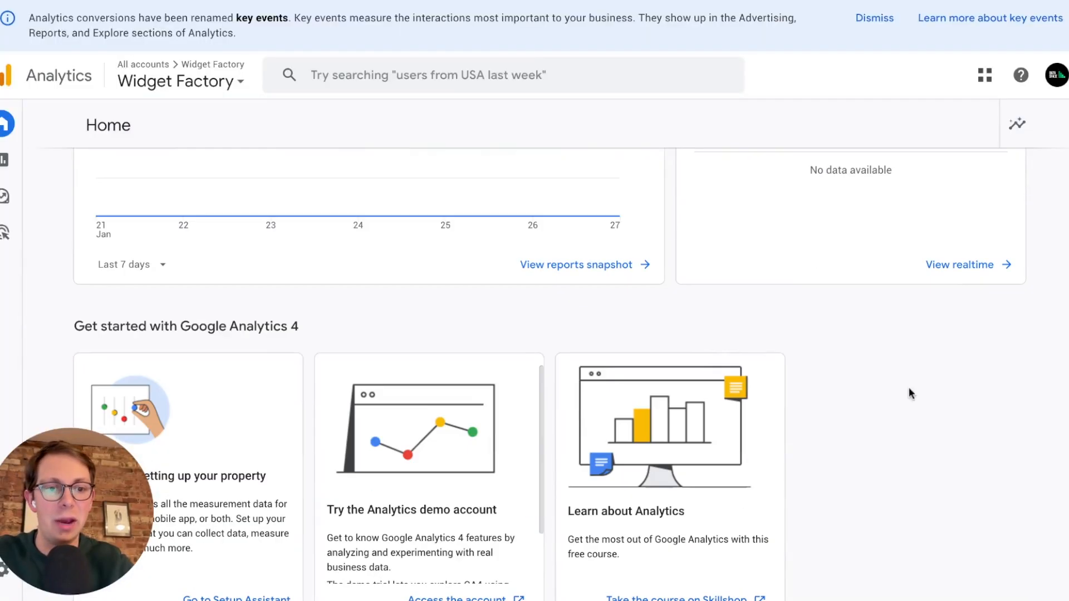
left_click(945, 272)
scroll(779, 327, "down", 3)
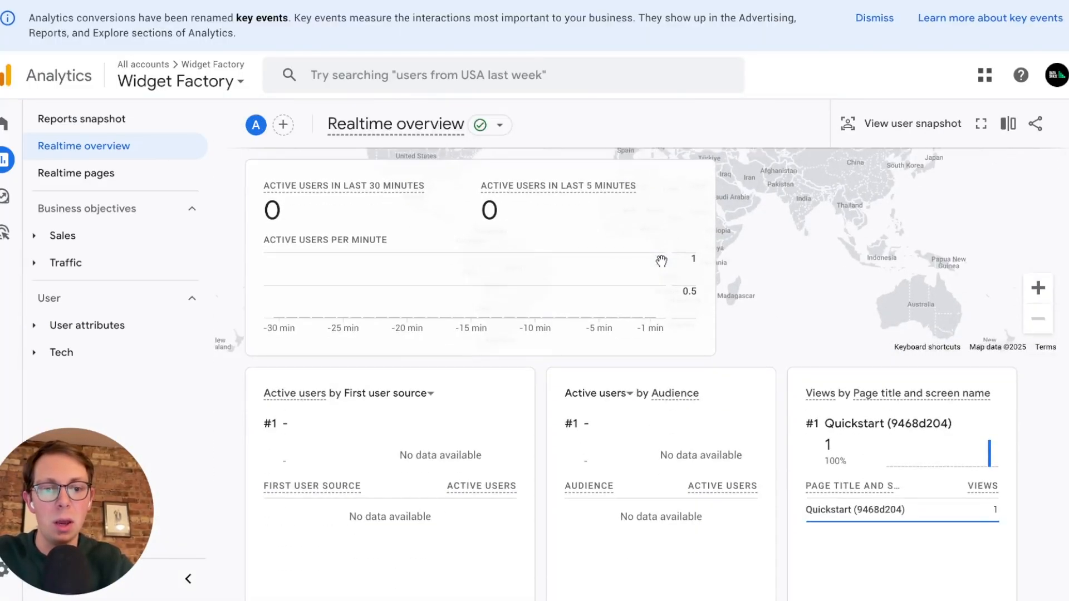
scroll(813, 329, "down", 6)
scroll(847, 318, "up", 2)
scroll(847, 322, "up", 1)
mouse_move(824, 257)
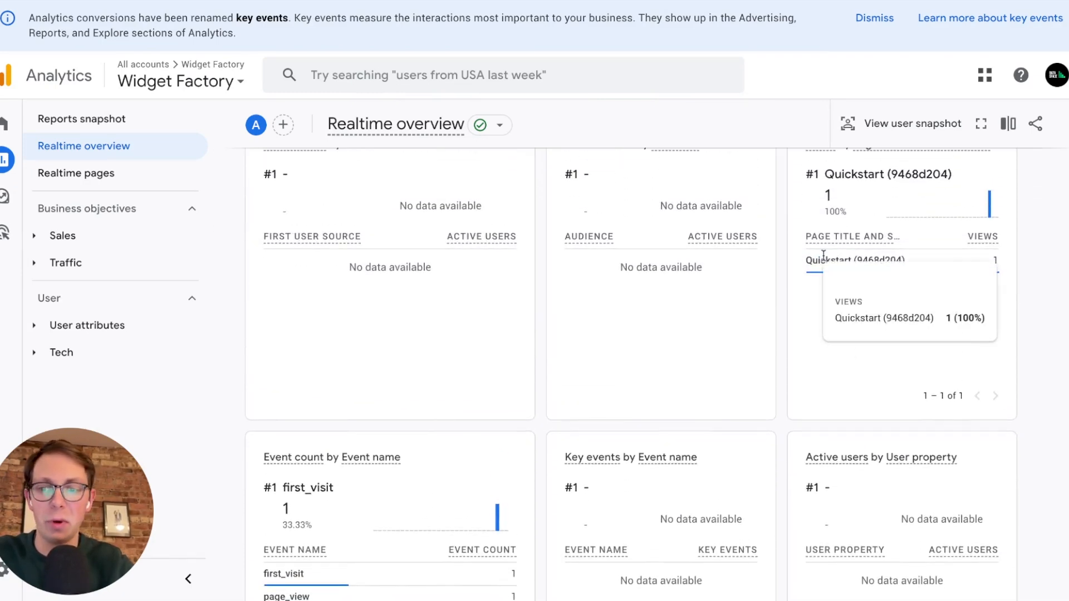
scroll(824, 258, "down", 3)
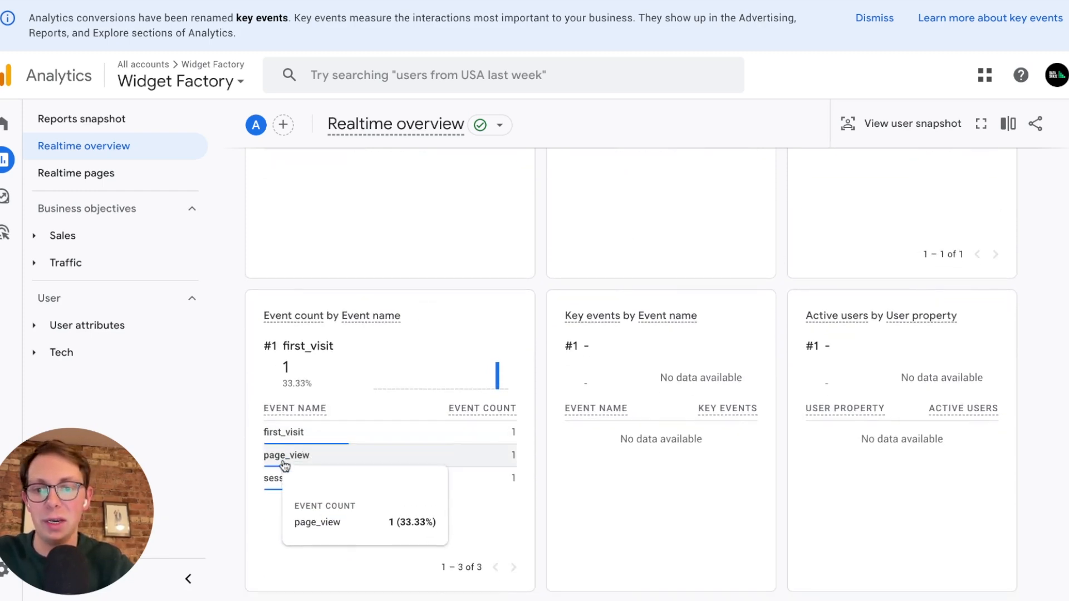
scroll(407, 415, "up", 4)
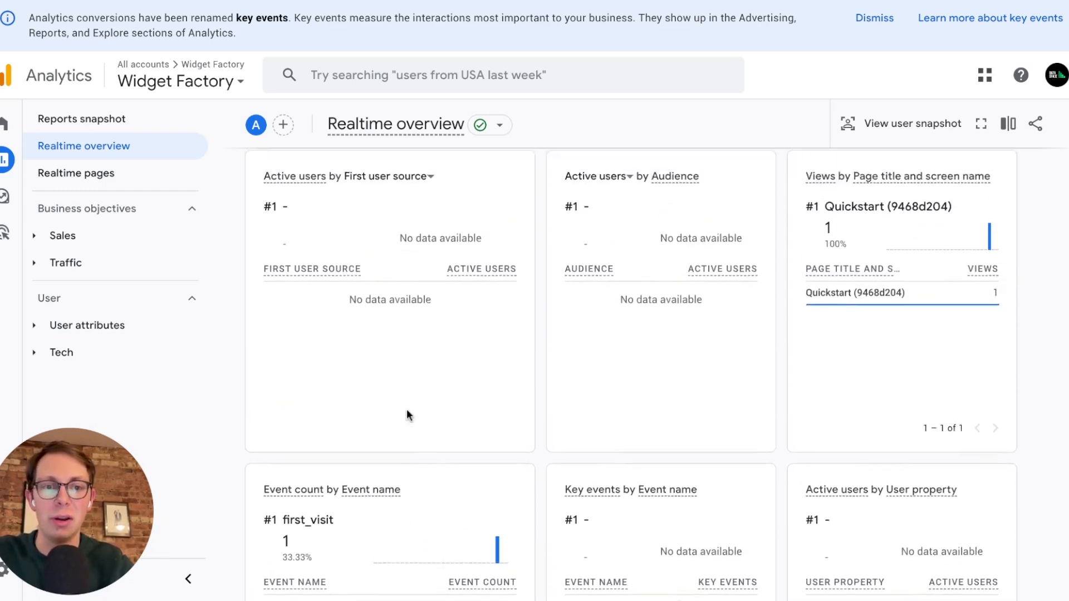
mouse_move(833, 341)
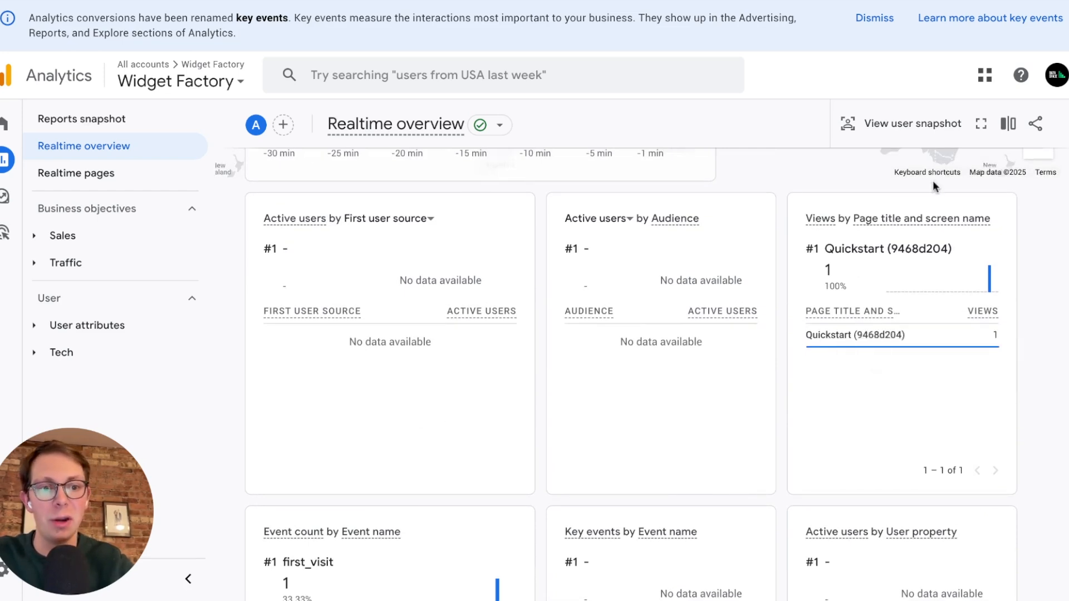
scroll(680, 270, "up", 5)
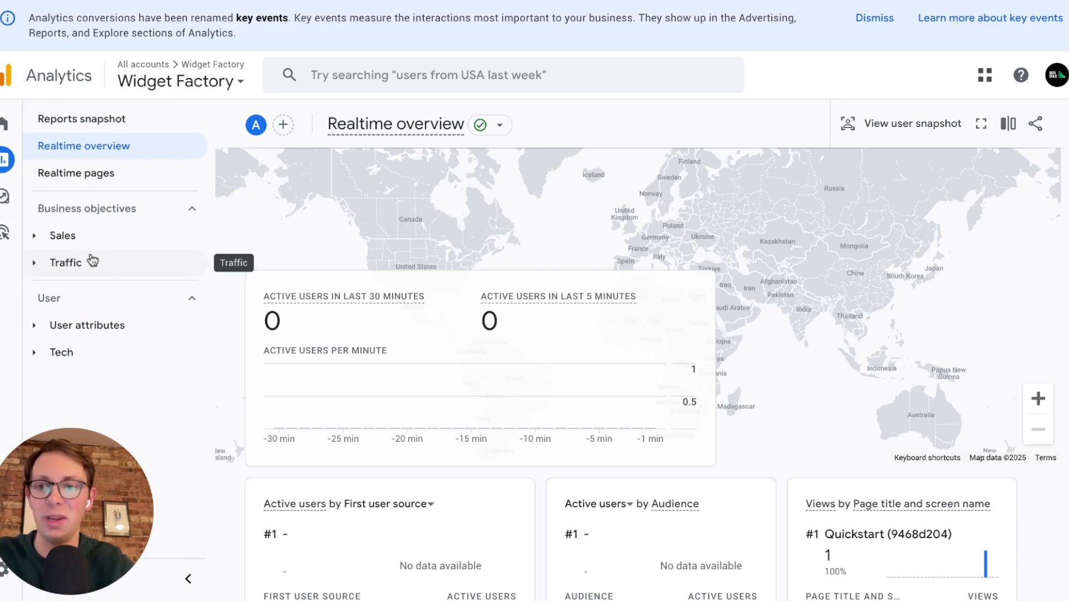
Expand the Sales reports under Business objectives and view the Sales overview.
left_click(94, 241)
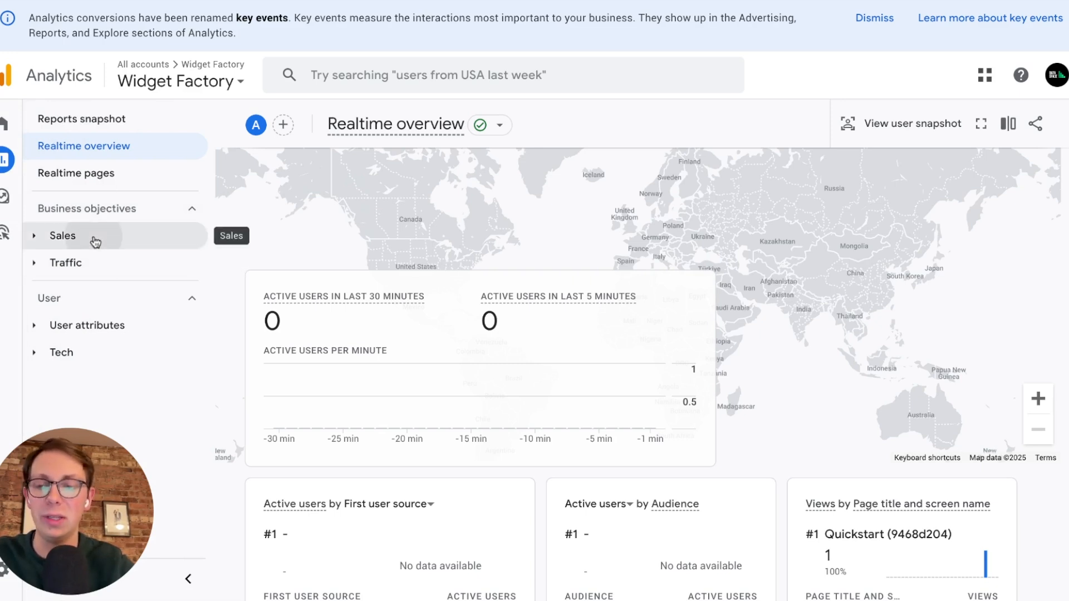
left_click(101, 276)
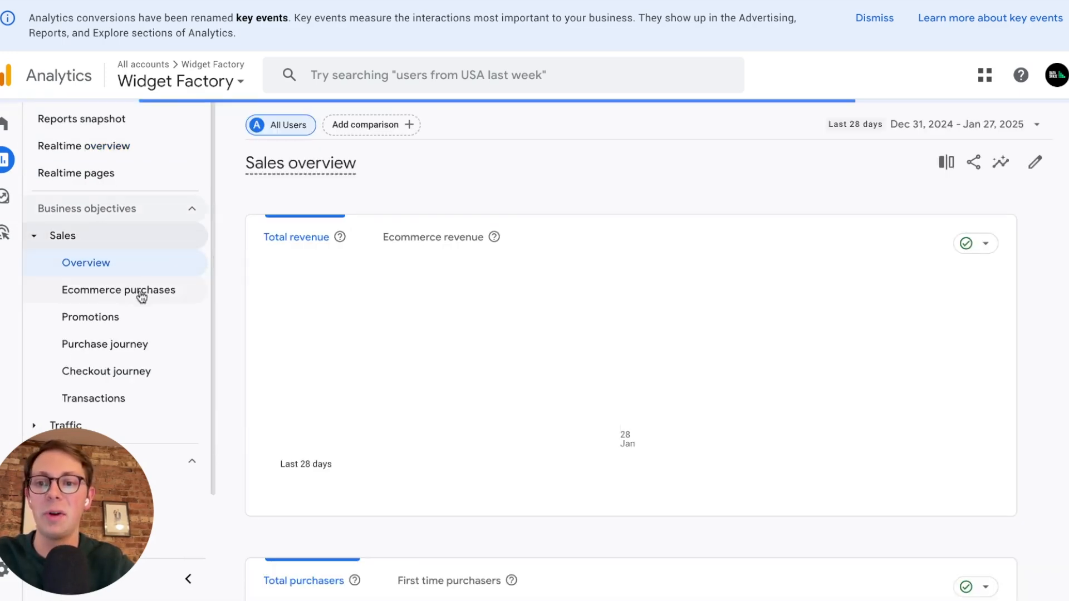